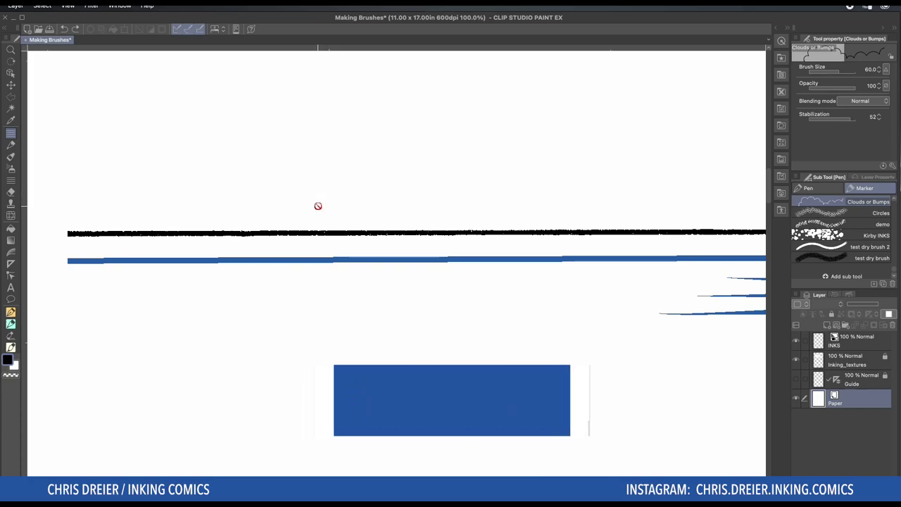
Examine the inked ruler and line samples, and browse the brushes in the Pen and Marker groups.
{"action": "scroll", "coordinate": [341, 180], "scroll_direction": "down", "scroll_amount": 2}
{"action": "left_click_drag", "start_coordinate": [368, 124], "coordinate": [345, 171]}
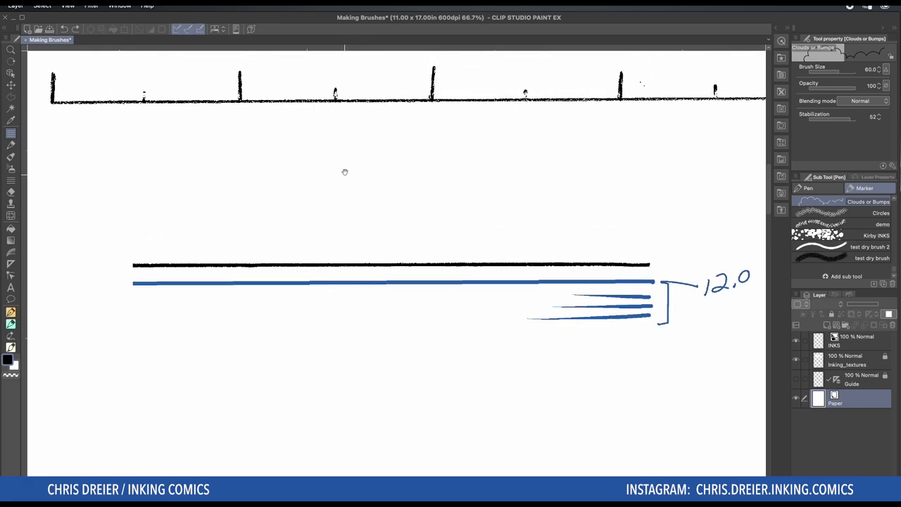
{"action": "scroll", "coordinate": [346, 179], "scroll_direction": "down", "scroll_amount": 1}
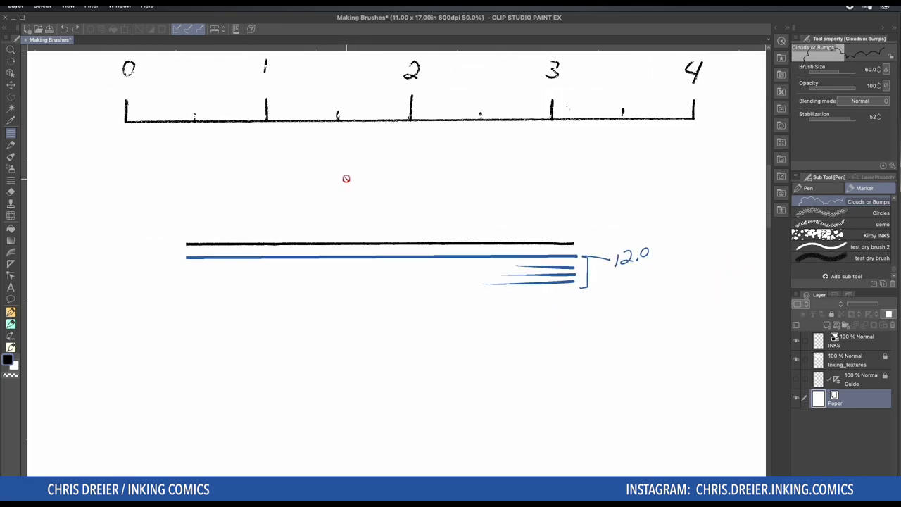
{"action": "left_click_drag", "start_coordinate": [365, 166], "coordinate": [392, 176]}
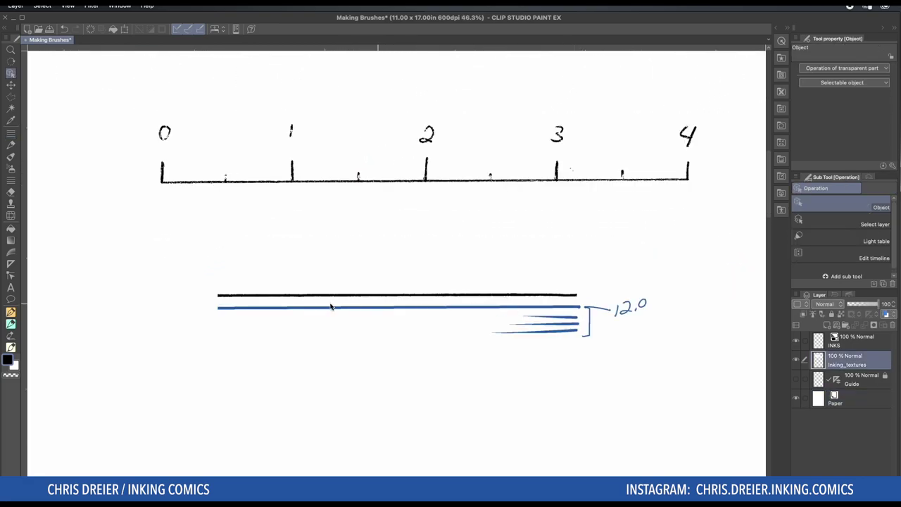
{"action": "key", "text": "p"}
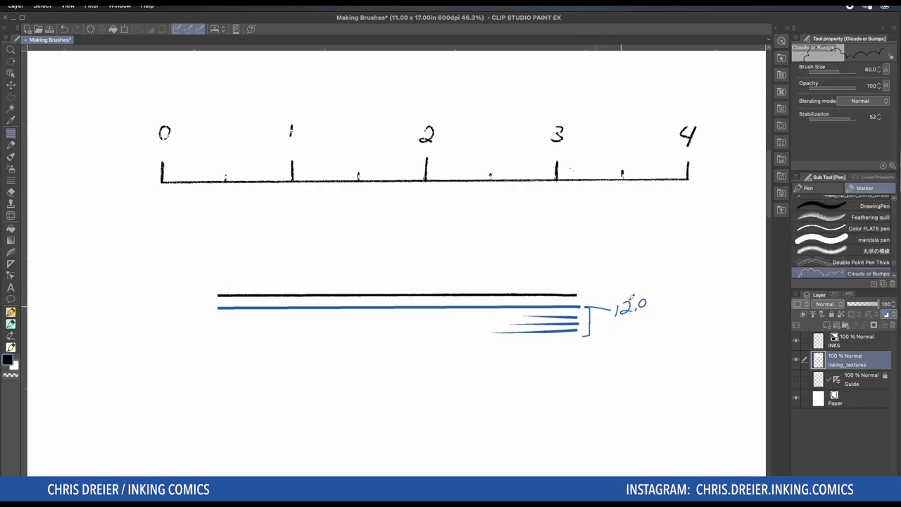
{"action": "left_click", "coordinate": [816, 189]}
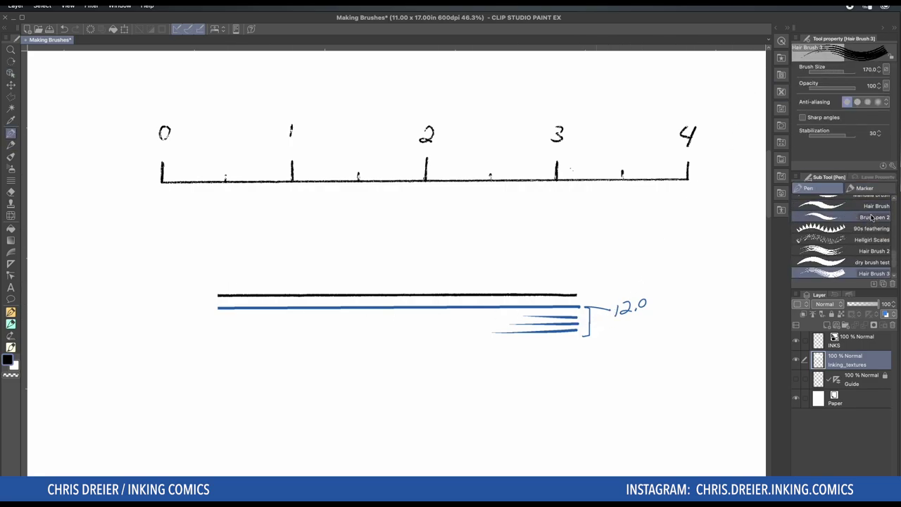
{"action": "left_click", "coordinate": [864, 188]}
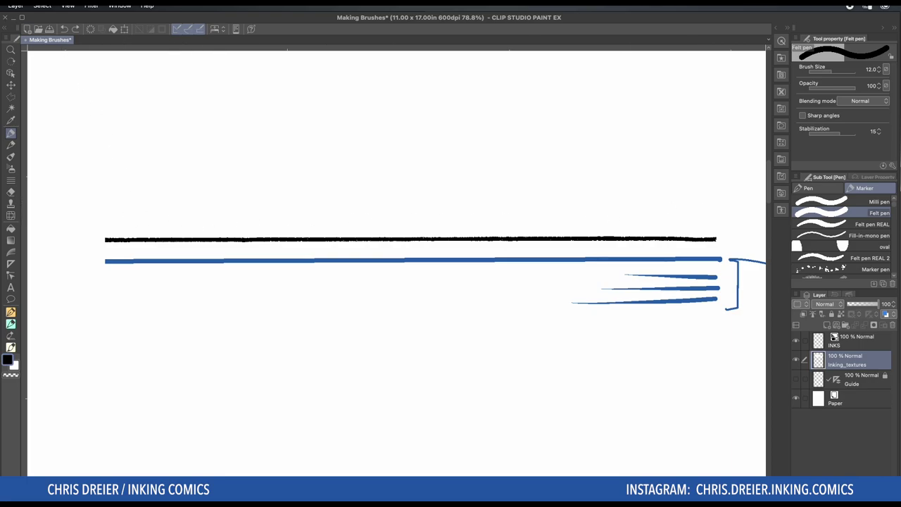
{"action": "left_click", "coordinate": [1, 5]}
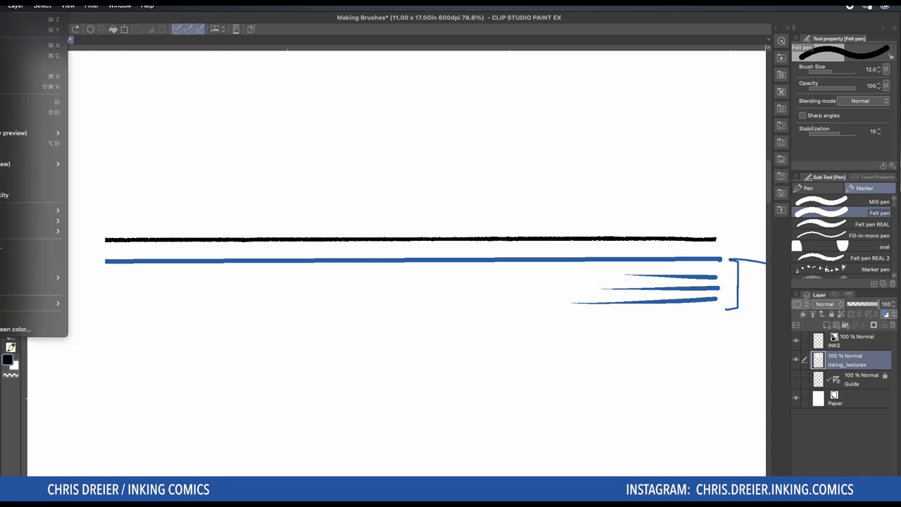
{"action": "mouse_move", "coordinate": [28, 210]}
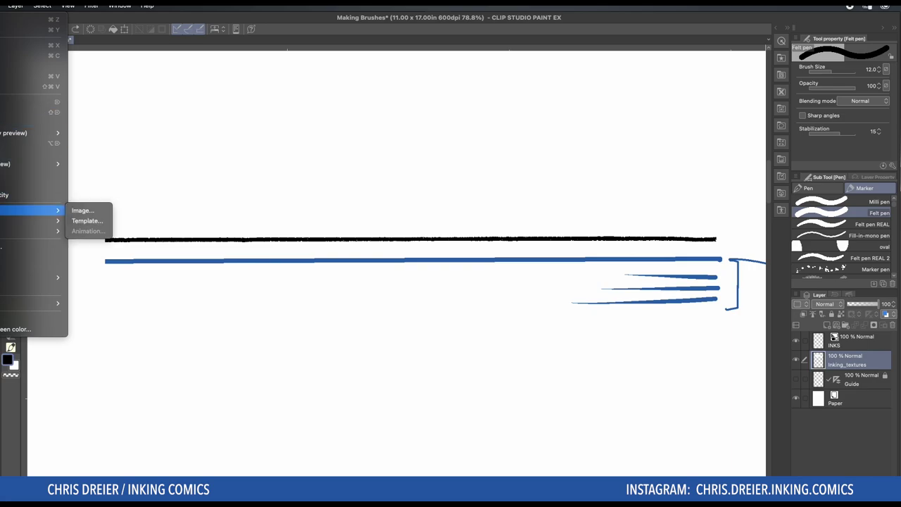
{"action": "key", "text": "Escape"}
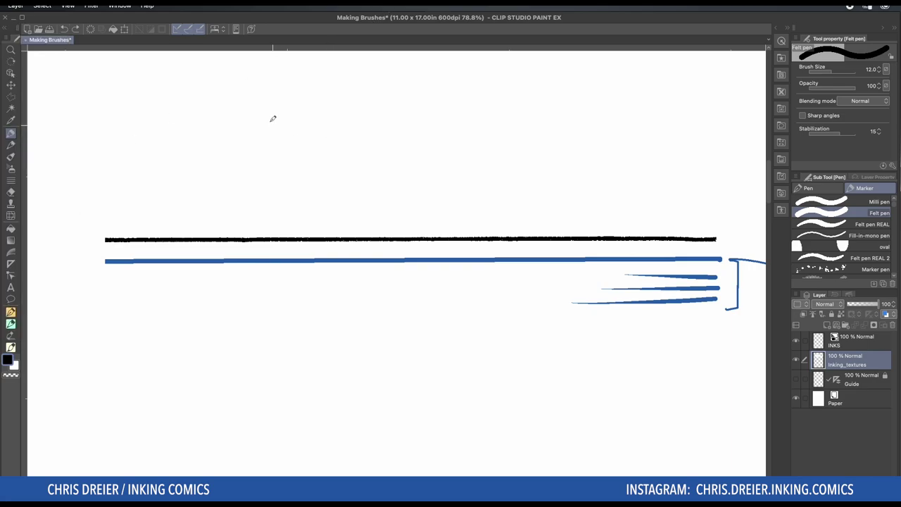
{"action": "key", "text": "m"}
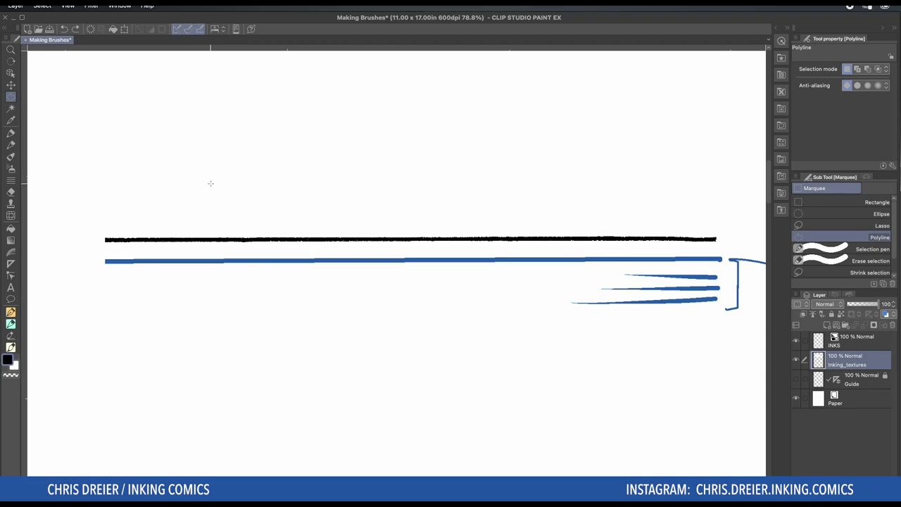
{"action": "key", "text": "p"}
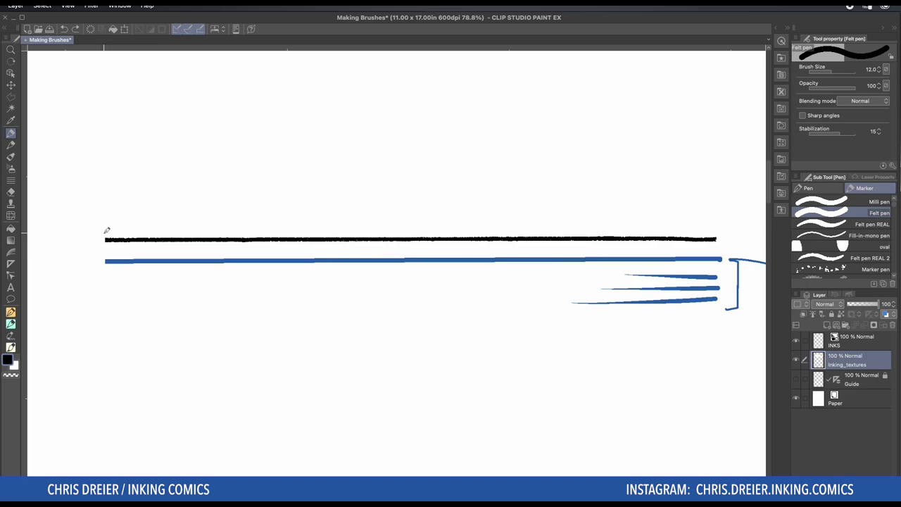
Place a horizontal ruler guide along the lower edge of the black ink line.
{"action": "mouse_move", "coordinate": [123, 135]}
{"action": "left_mouse_down"}
{"action": "mouse_move", "coordinate": [100, 208]}
{"action": "mouse_move", "coordinate": [168, 165]}
{"action": "left_mouse_up"}
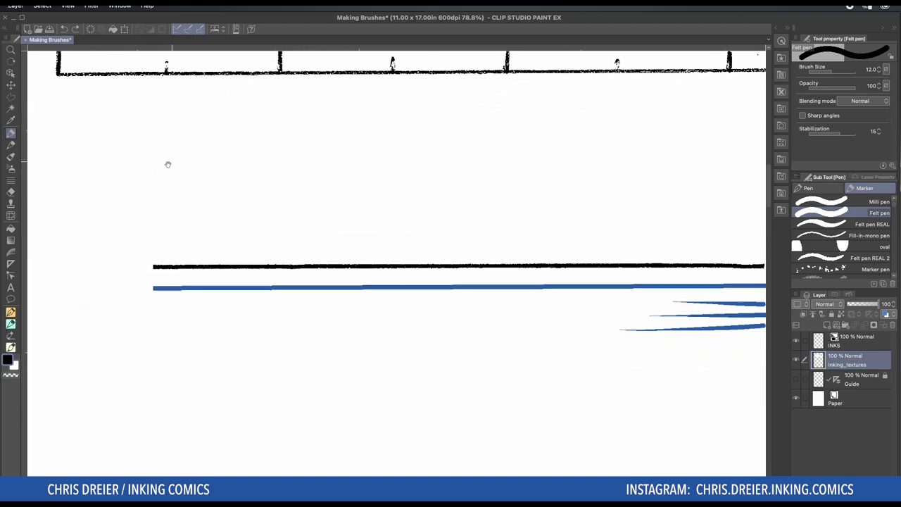
{"action": "left_click_drag", "start_coordinate": [253, 164], "coordinate": [201, 184]}
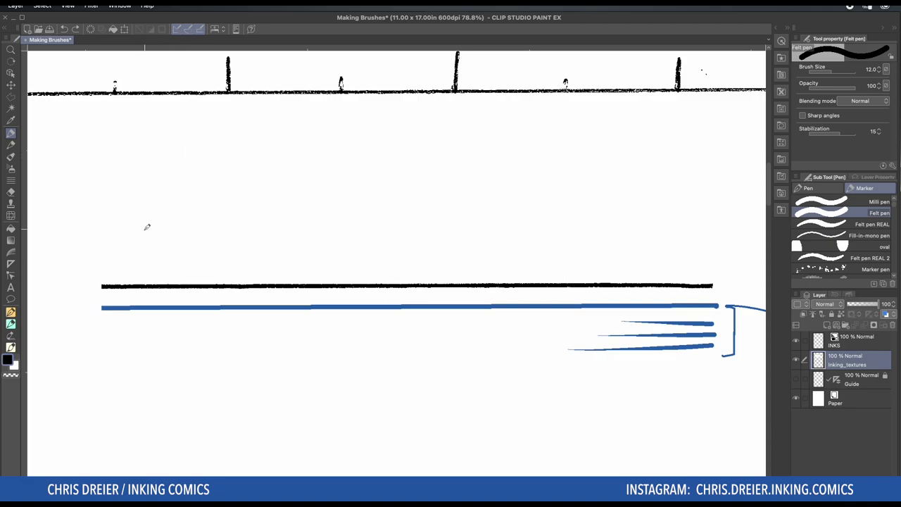
{"action": "key", "text": "m"}
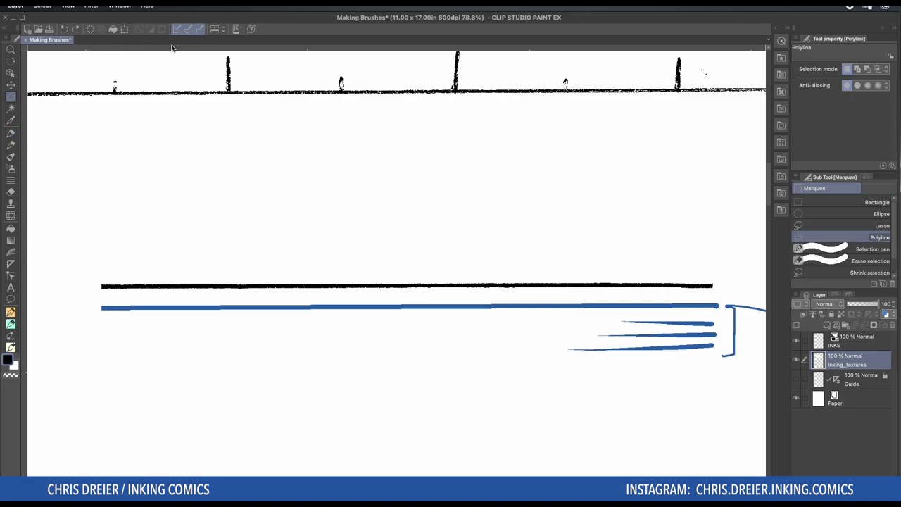
{"action": "left_click_drag", "start_coordinate": [171, 49], "coordinate": [133, 288]}
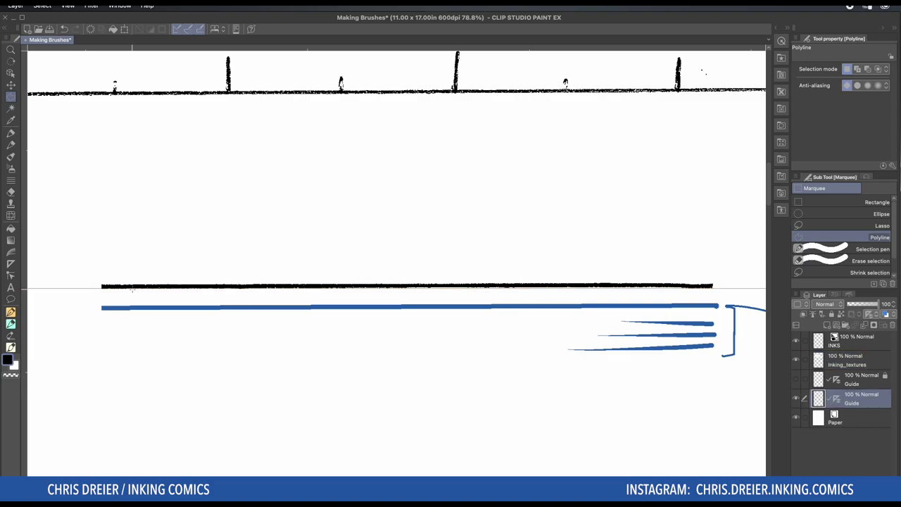
Examine how straight the black ink line runs against the guide at both of its ends.
{"action": "left_click_drag", "start_coordinate": [566, 216], "coordinate": [736, 370]}
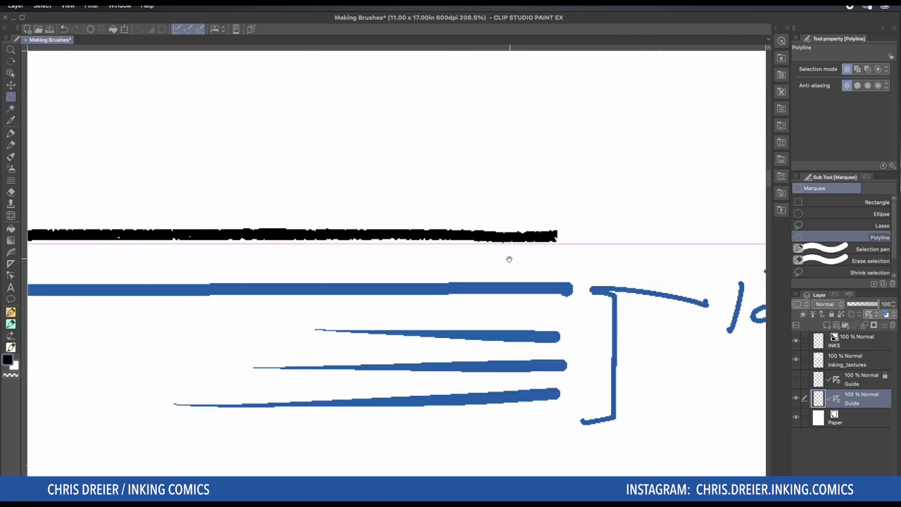
{"action": "mouse_move", "coordinate": [237, 231]}
{"action": "left_mouse_down"}
{"action": "mouse_move", "coordinate": [179, 244]}
{"action": "mouse_move", "coordinate": [310, 185]}
{"action": "mouse_move", "coordinate": [406, 229]}
{"action": "mouse_move", "coordinate": [623, 207]}
{"action": "mouse_move", "coordinate": [501, 255]}
{"action": "mouse_move", "coordinate": [282, 252]}
{"action": "mouse_move", "coordinate": [624, 271]}
{"action": "left_mouse_up"}
{"action": "left_click_drag", "start_coordinate": [175, 252], "coordinate": [253, 237]}
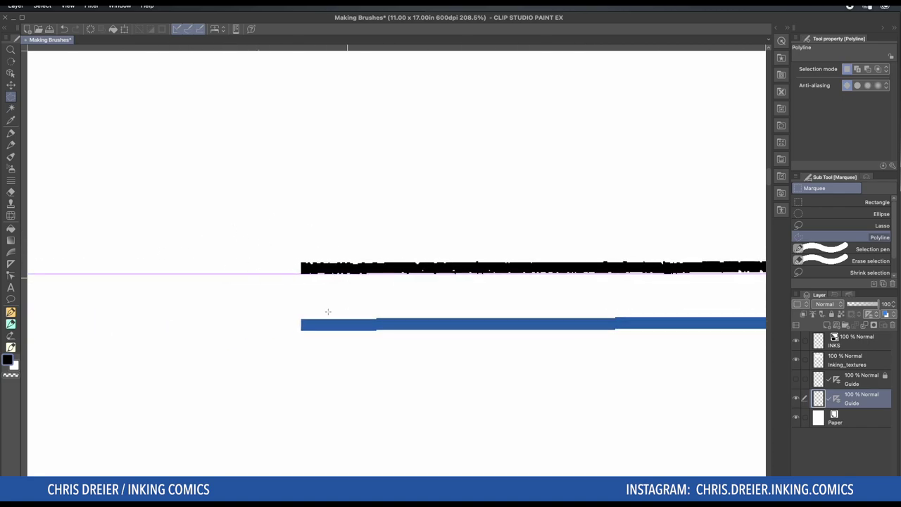
{"action": "left_click_drag", "start_coordinate": [222, 198], "coordinate": [334, 298]}
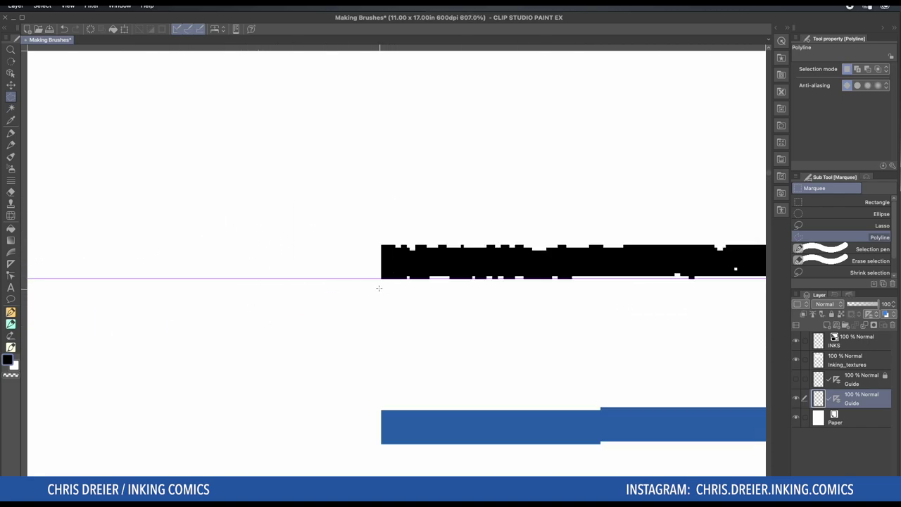
{"action": "left_click_drag", "start_coordinate": [604, 313], "coordinate": [214, 269]}
{"action": "scroll", "coordinate": [507, 291], "scroll_direction": "down", "scroll_amount": 5}
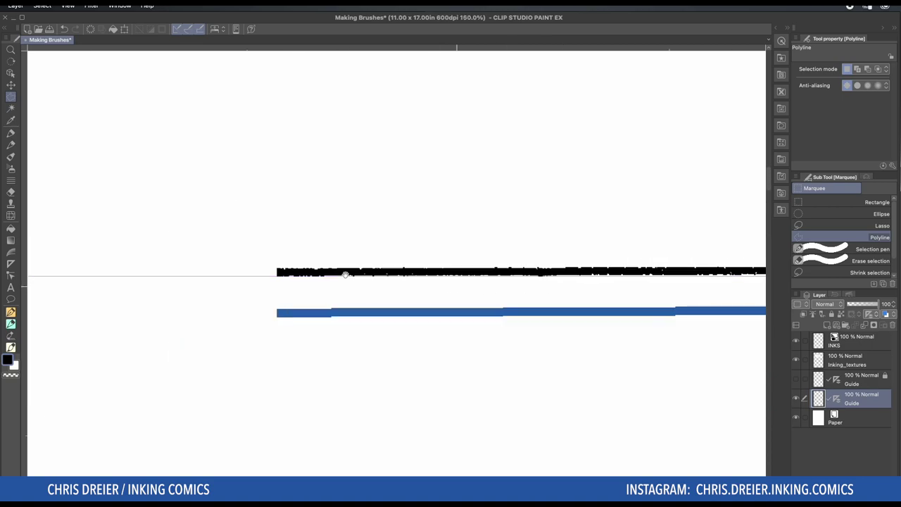
{"action": "left_click_drag", "start_coordinate": [686, 289], "coordinate": [378, 243]}
{"action": "scroll", "coordinate": [613, 259], "scroll_direction": "down", "scroll_amount": 2}
{"action": "left_click_drag", "start_coordinate": [623, 198], "coordinate": [743, 329]}
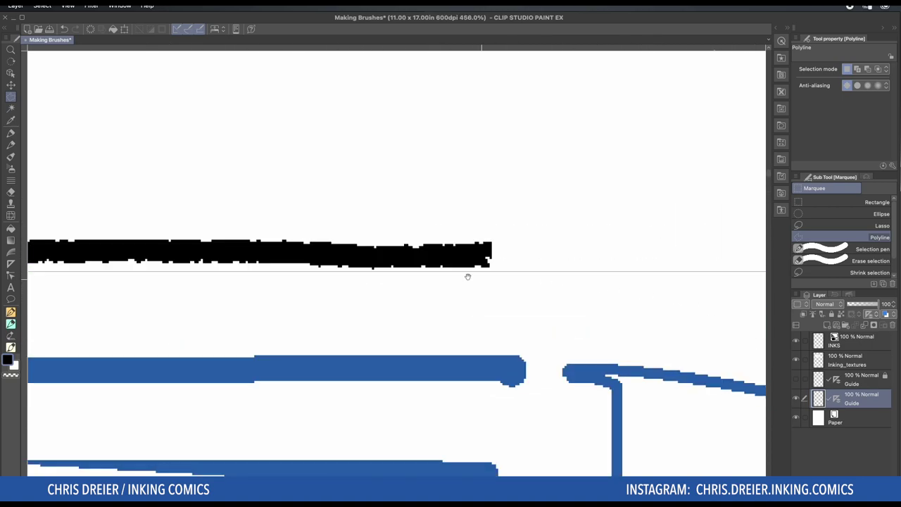
{"action": "scroll", "coordinate": [455, 293], "scroll_direction": "down", "scroll_amount": 6}
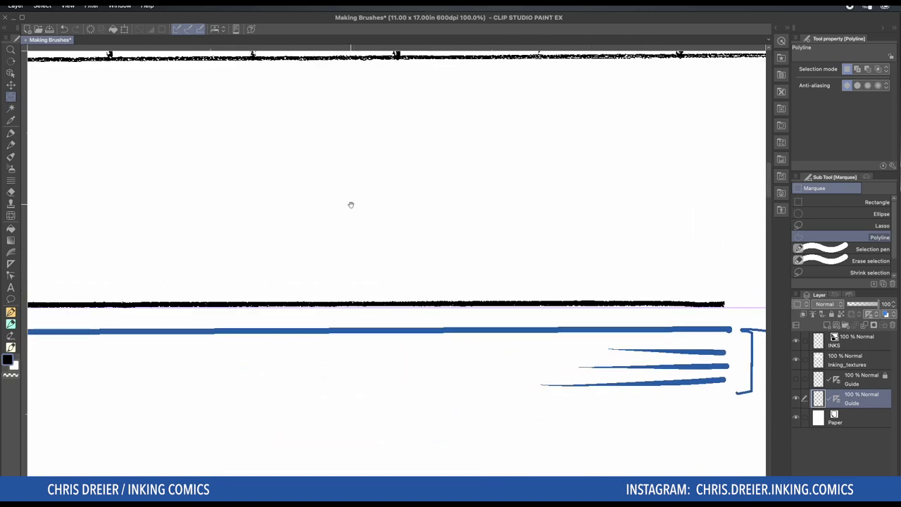
{"action": "left_click_drag", "start_coordinate": [346, 199], "coordinate": [433, 193]}
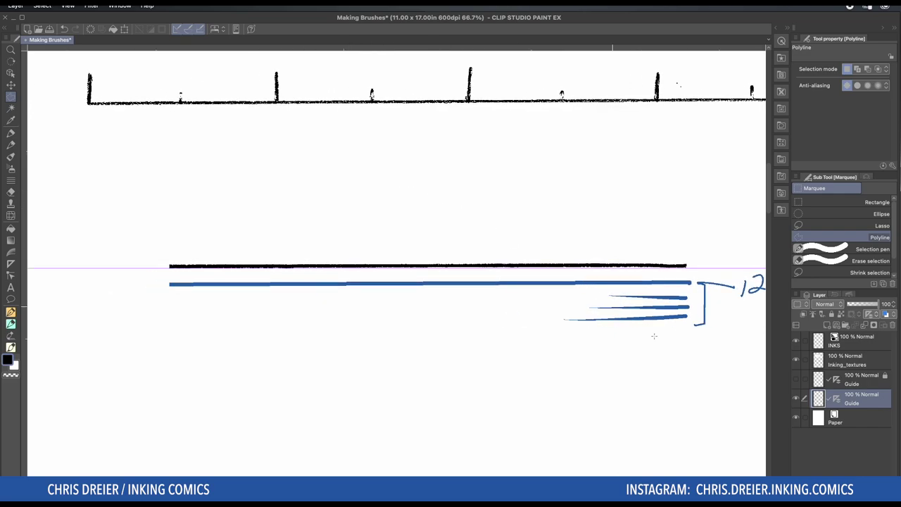
On the Inking_textures layer, enclose only the black ink line in a Polyline selection.
{"action": "left_click", "coordinate": [848, 362]}
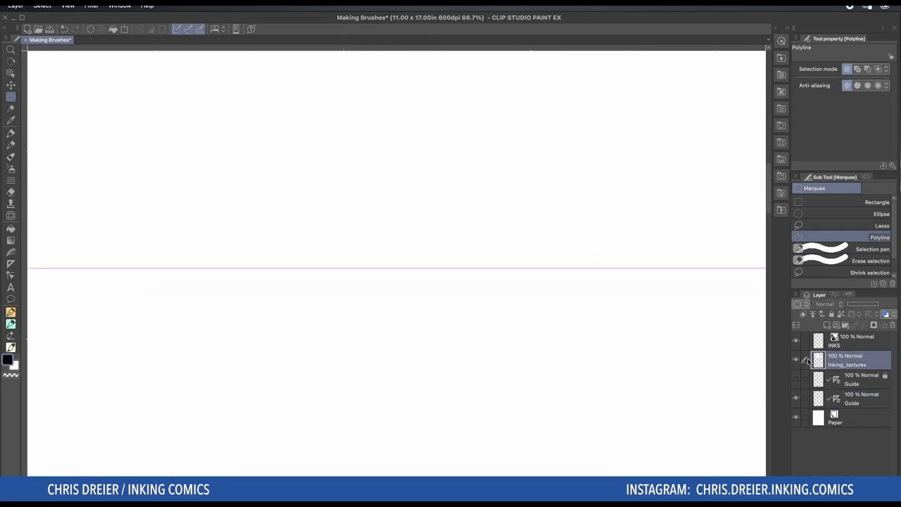
{"action": "left_click", "coordinate": [162, 254]}
{"action": "left_click", "coordinate": [161, 279]}
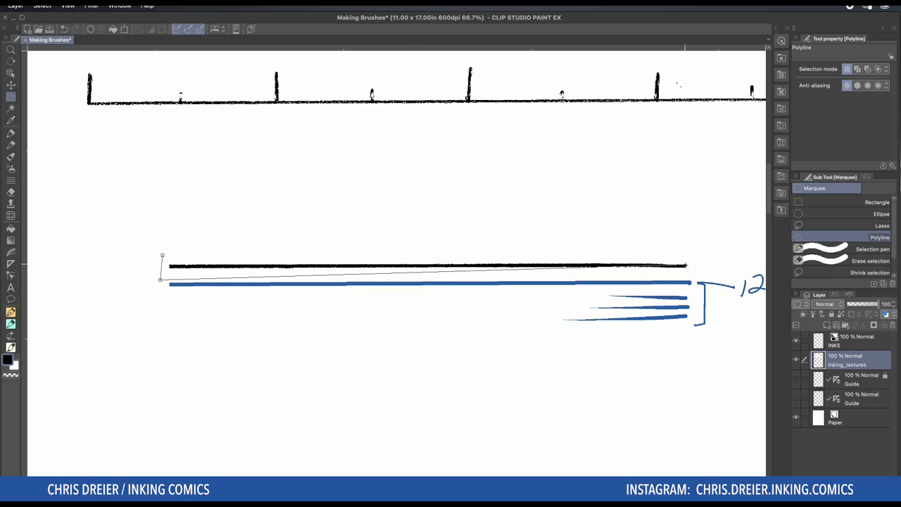
{"action": "left_click", "coordinate": [699, 278]}
{"action": "left_click", "coordinate": [698, 255]}
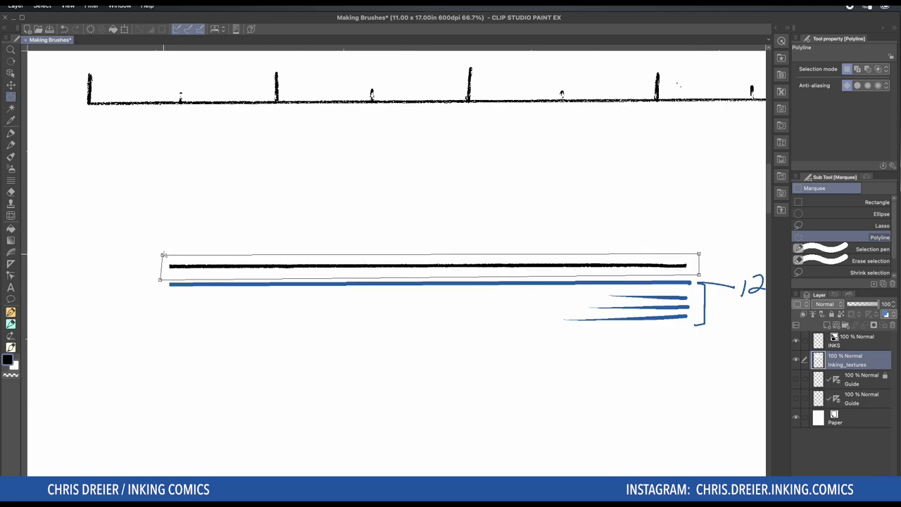
{"action": "left_click", "coordinate": [162, 255]}
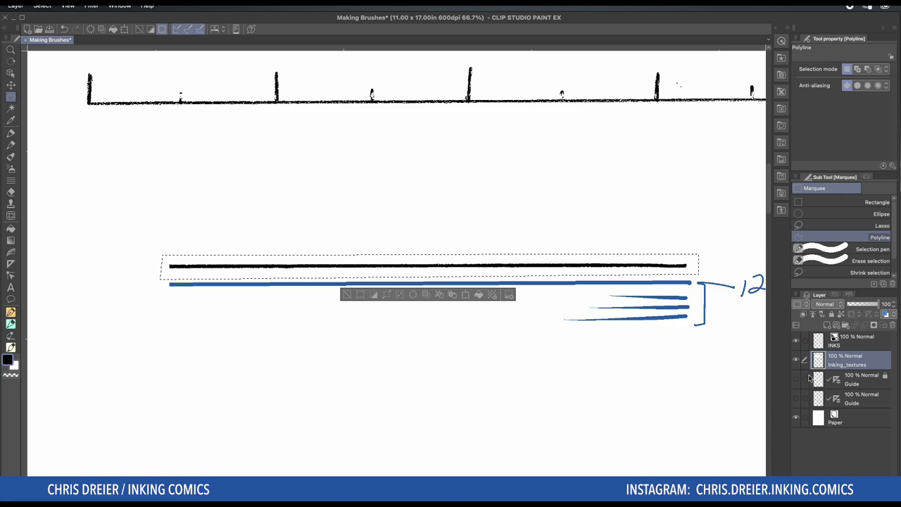
Copy the selected black line onto its own layer, hide the Inking_textures layer and clear the selection.
{"action": "key", "text": "super+v"}
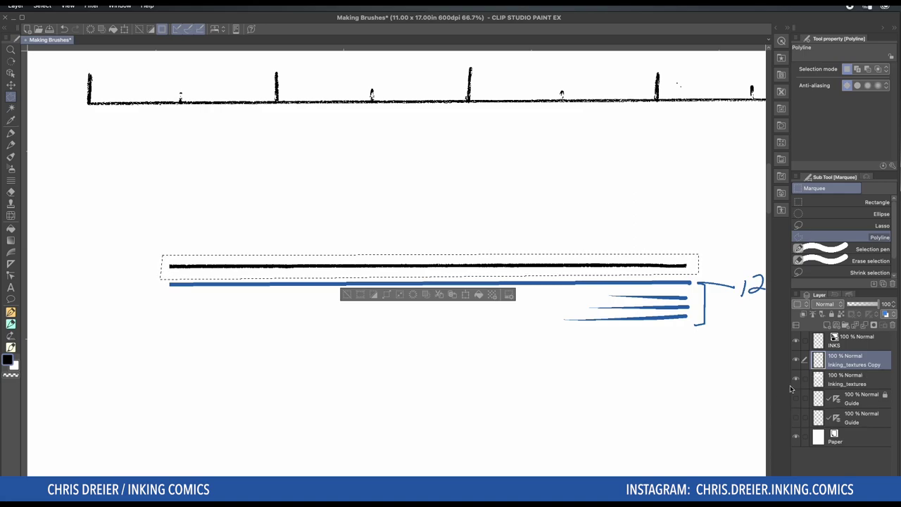
{"action": "left_click", "coordinate": [796, 381]}
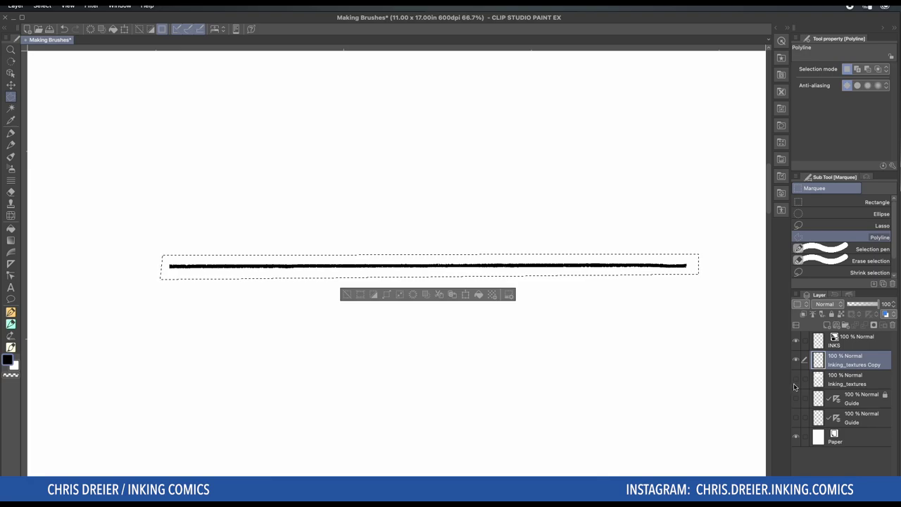
{"action": "key", "text": "ctrl+d"}
{"action": "key", "text": "o"}
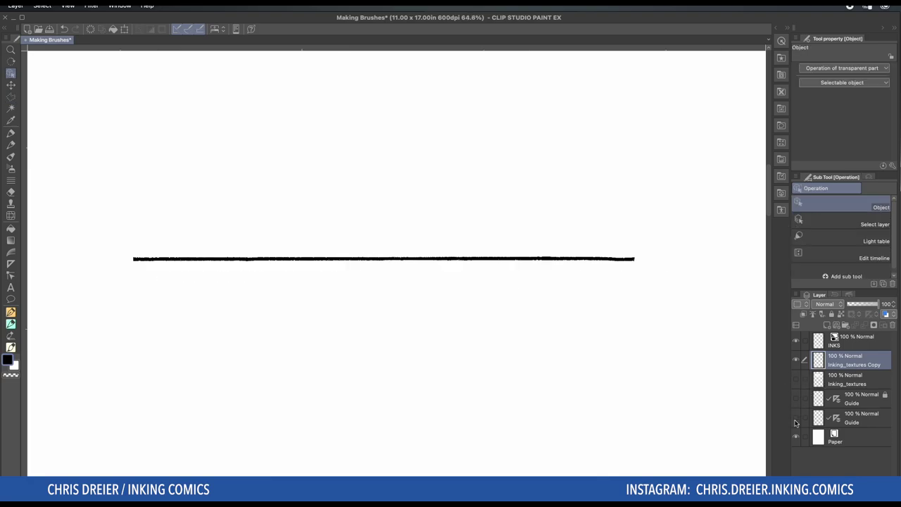
Hide the Paper layer to check the copied line's white background, and convert the copy's brightness to opacity.
{"action": "left_click", "coordinate": [796, 437]}
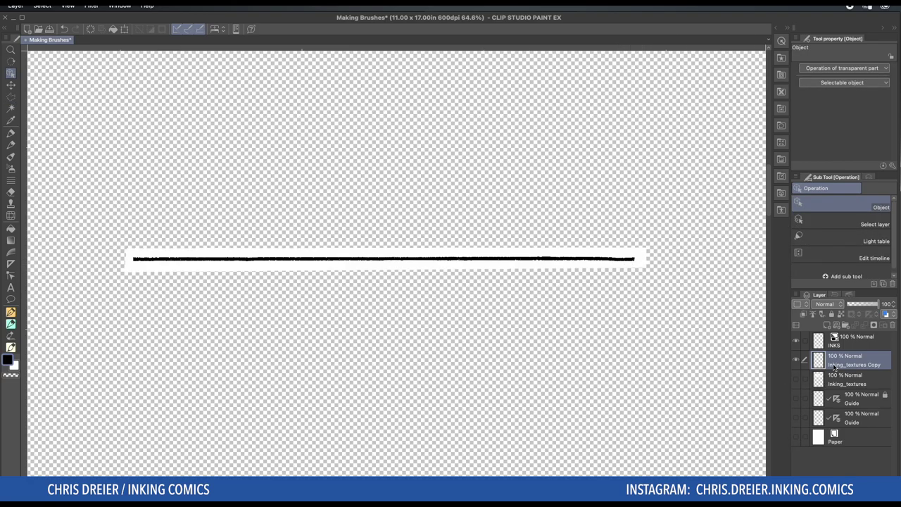
{"action": "left_click_drag", "start_coordinate": [107, 214], "coordinate": [385, 332]}
{"action": "left_click_drag", "start_coordinate": [261, 287], "coordinate": [364, 336]}
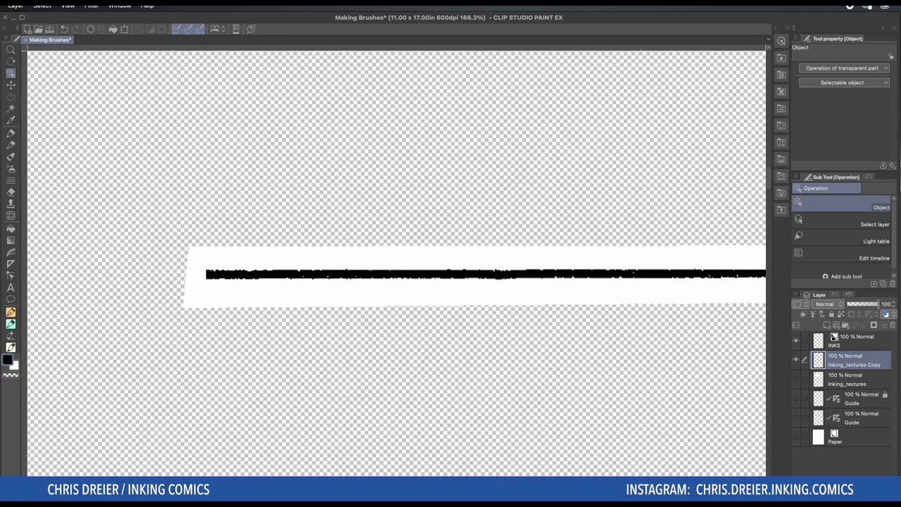
{"action": "left_click", "coordinate": [2, 6]}
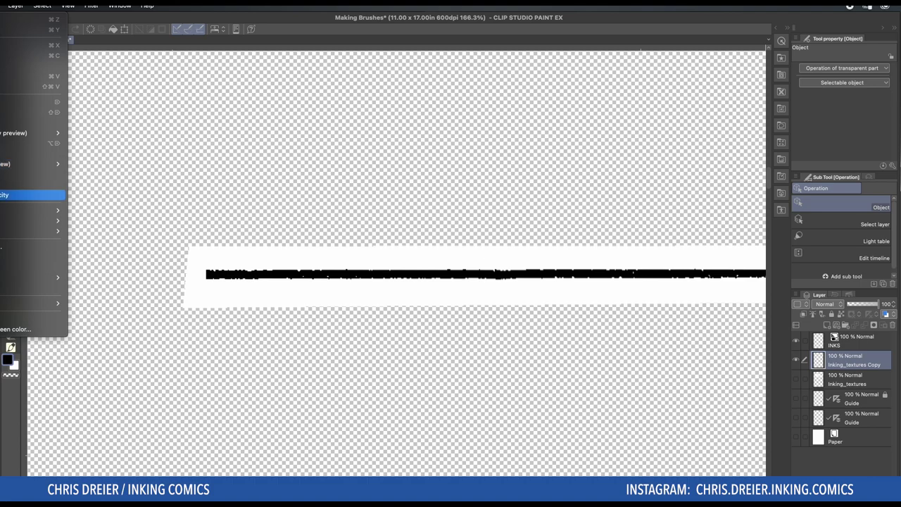
{"action": "left_click", "coordinate": [7, 194]}
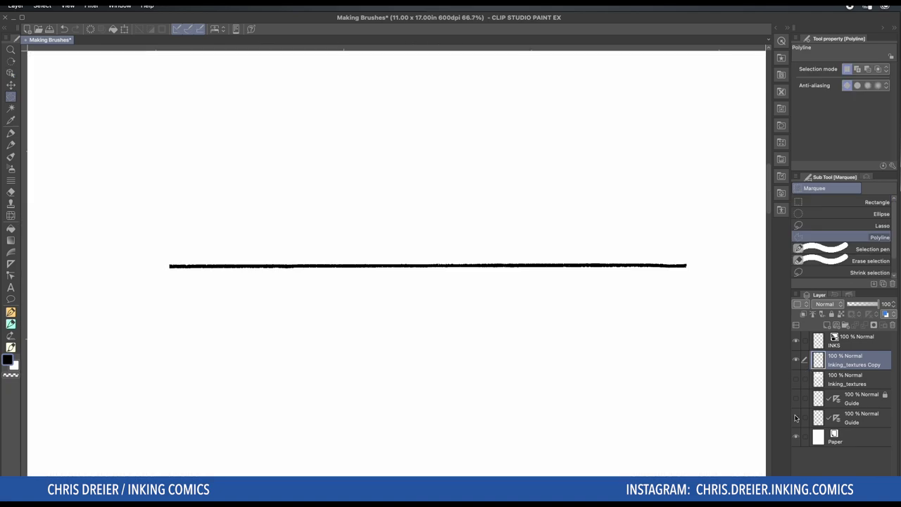
Show the Guide layer directly above Paper and start a Scale/Rotate transformation of the copied black line.
{"action": "left_click", "coordinate": [796, 417]}
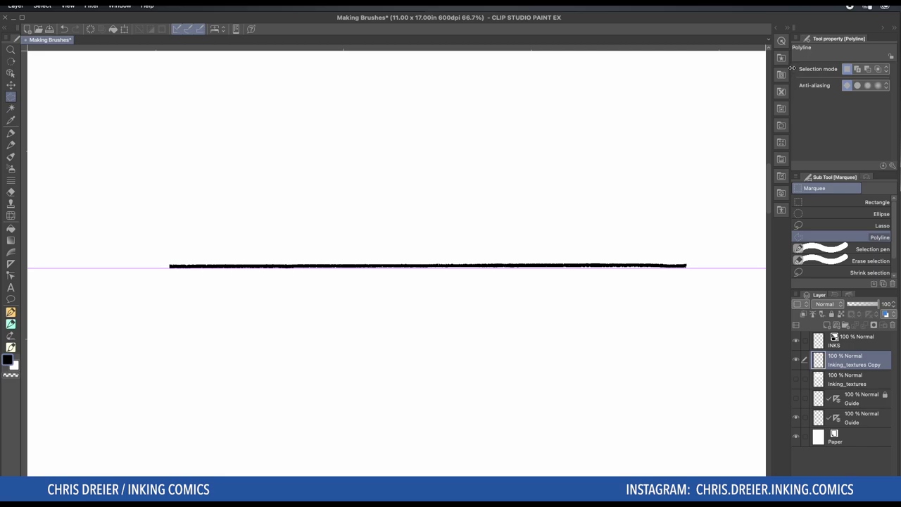
{"action": "key", "text": "super+t"}
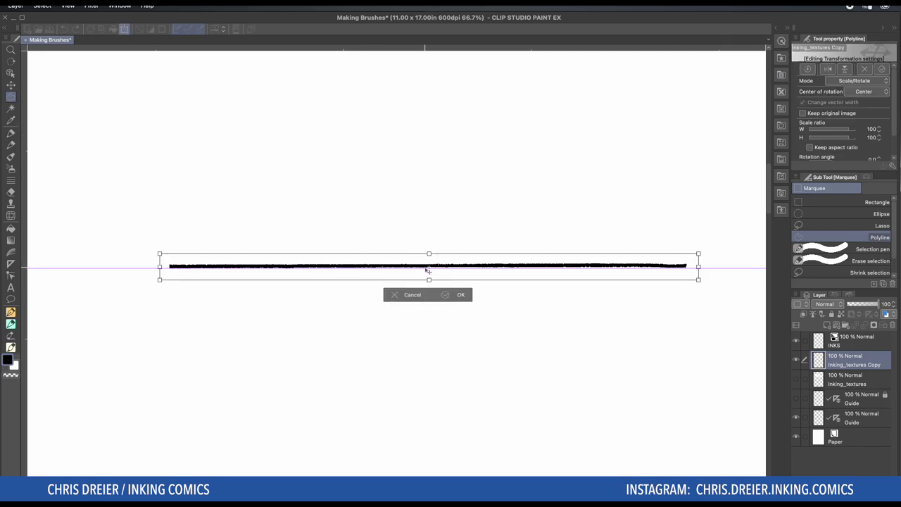
{"action": "key", "text": "Return"}
{"action": "mouse_move", "coordinate": [134, 212]}
{"action": "left_mouse_down"}
{"action": "mouse_move", "coordinate": [286, 333]}
{"action": "mouse_move", "coordinate": [312, 342]}
{"action": "left_mouse_up"}
{"action": "left_click_drag", "start_coordinate": [571, 305], "coordinate": [338, 306]}
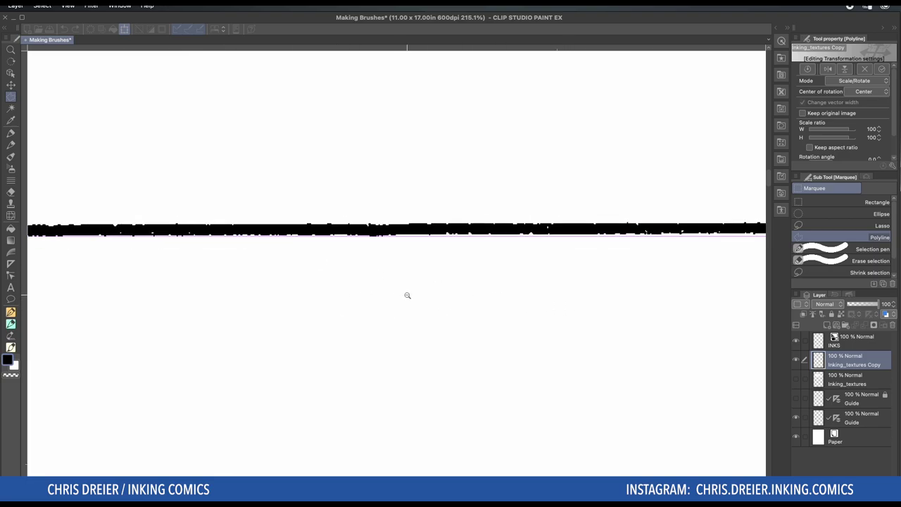
{"action": "scroll", "coordinate": [405, 289], "scroll_direction": "down", "scroll_amount": 2}
{"action": "scroll", "coordinate": [394, 297], "scroll_direction": "right", "scroll_amount": 2}
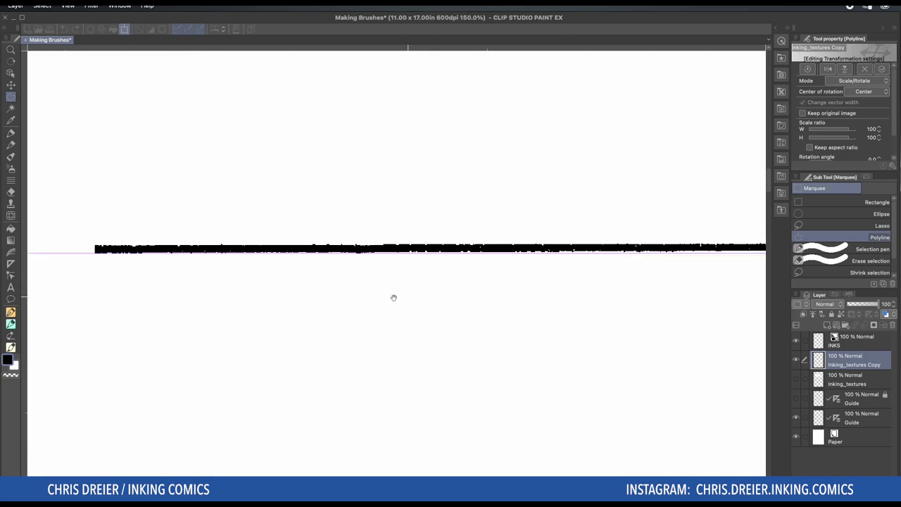
{"action": "left_click", "coordinate": [384, 294], "text": "alt"}
{"action": "left_click_drag", "start_coordinate": [393, 298], "coordinate": [304, 257]}
{"action": "left_click", "coordinate": [347, 272], "text": "alt"}
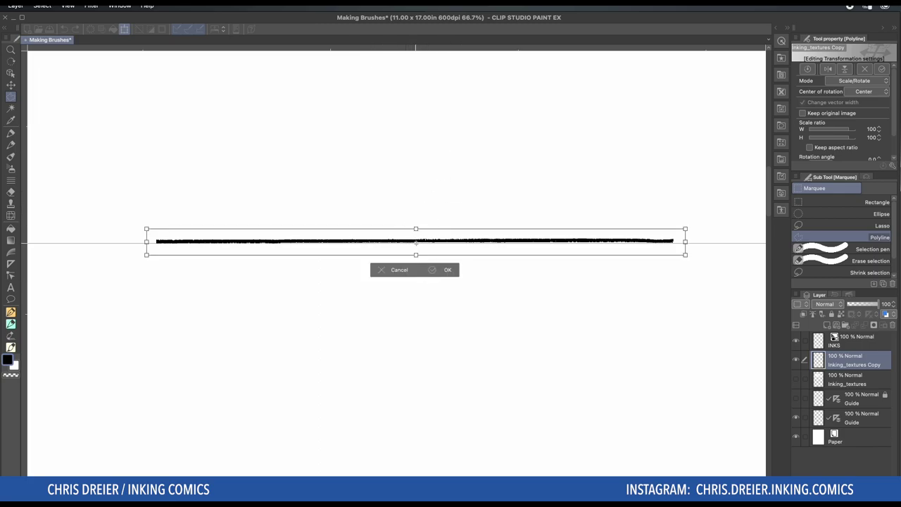
Place the centre of rotation at the lower corner of the line's left end, on the guide.
{"action": "left_click_drag", "start_coordinate": [415, 241], "coordinate": [406, 243]}
{"action": "key", "text": "super+space"}
{"action": "left_click_drag", "start_coordinate": [101, 190], "coordinate": [271, 321]}
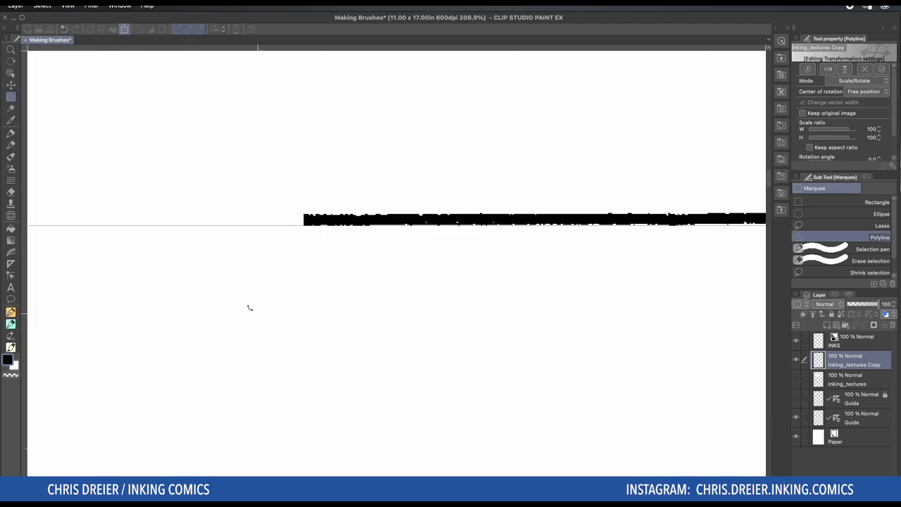
{"action": "key", "text": "super+space"}
{"action": "left_click_drag", "start_coordinate": [212, 149], "coordinate": [377, 301]}
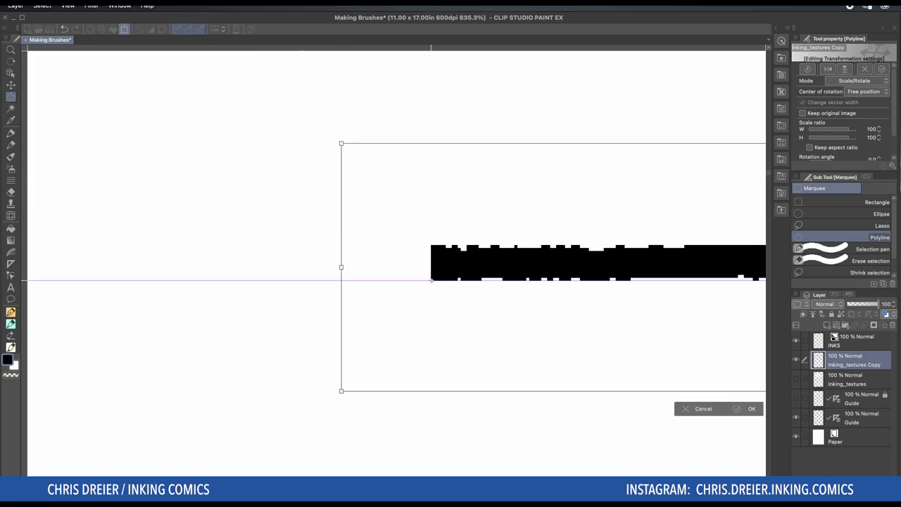
{"action": "scroll", "coordinate": [467, 305], "scroll_direction": "up", "scroll_amount": 6}
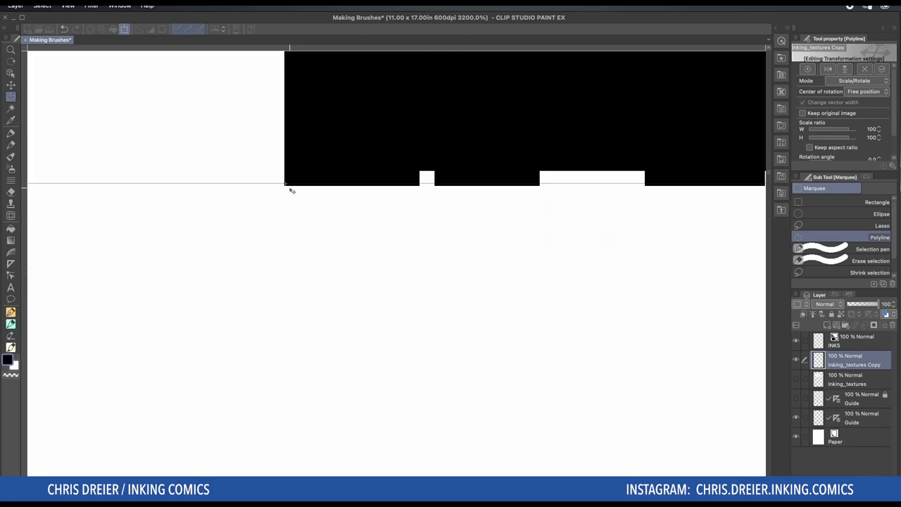
{"action": "scroll", "coordinate": [394, 238], "scroll_direction": "down", "scroll_amount": 10}
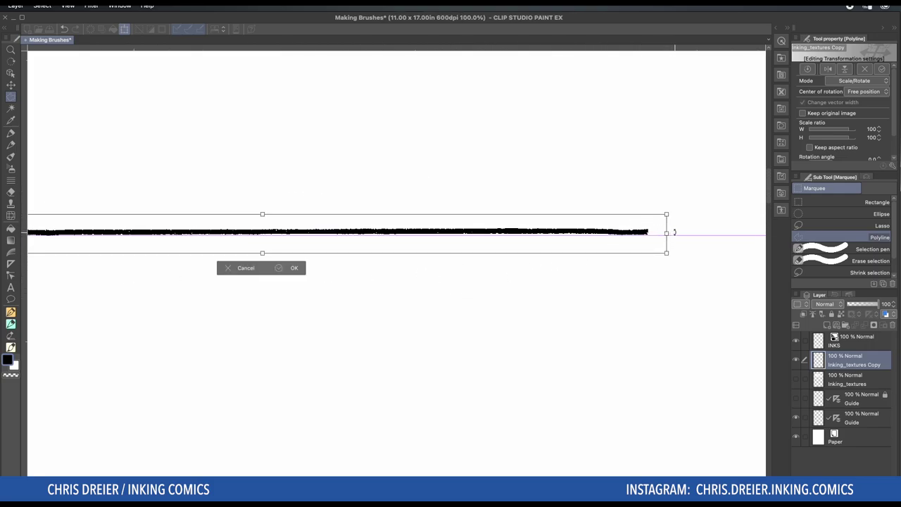
Rotate the line about its left end until its right end's lower edge meets the guide, and apply the transformation.
{"action": "scroll", "coordinate": [639, 225], "scroll_direction": "up", "scroll_amount": 2}
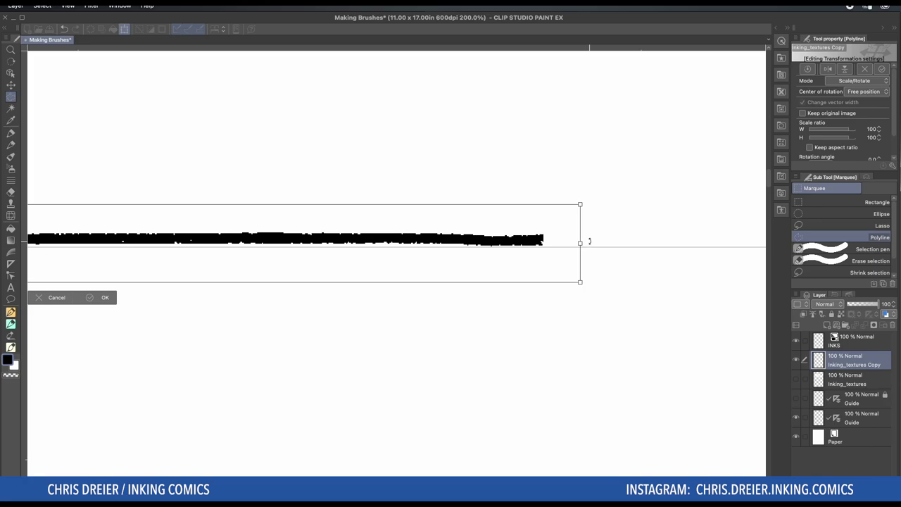
{"action": "left_click_drag", "start_coordinate": [589, 242], "coordinate": [589, 242]}
{"action": "mouse_move", "coordinate": [461, 170]}
{"action": "left_mouse_down"}
{"action": "mouse_move", "coordinate": [569, 292]}
{"action": "mouse_move", "coordinate": [589, 301]}
{"action": "left_mouse_up"}
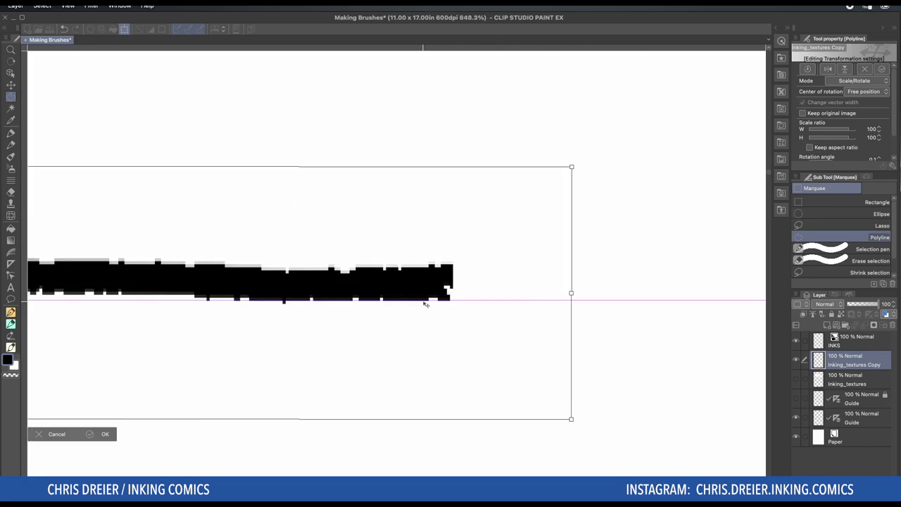
{"action": "key", "text": "Return"}
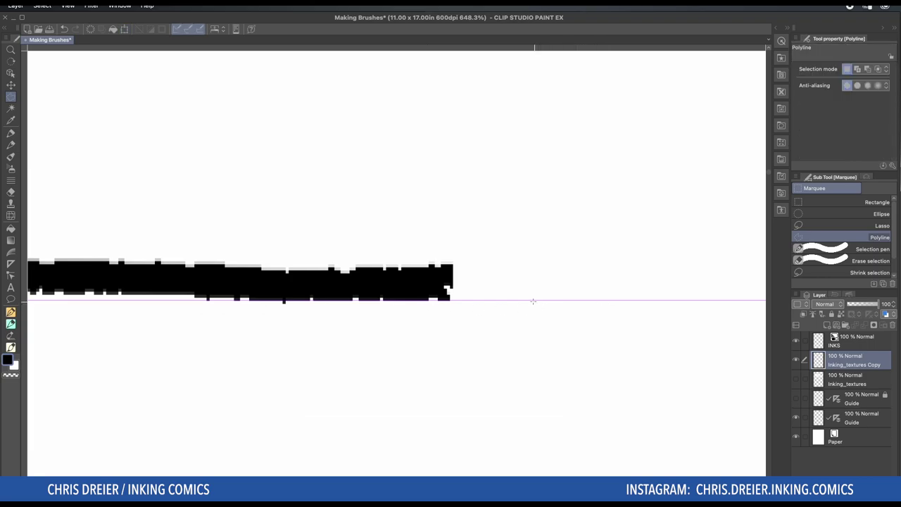
Test how the straightened line repeats by butting a duplicate layer against its left end, and delete the duplicate.
{"action": "scroll", "coordinate": [521, 299], "scroll_direction": "down", "scroll_amount": 10}
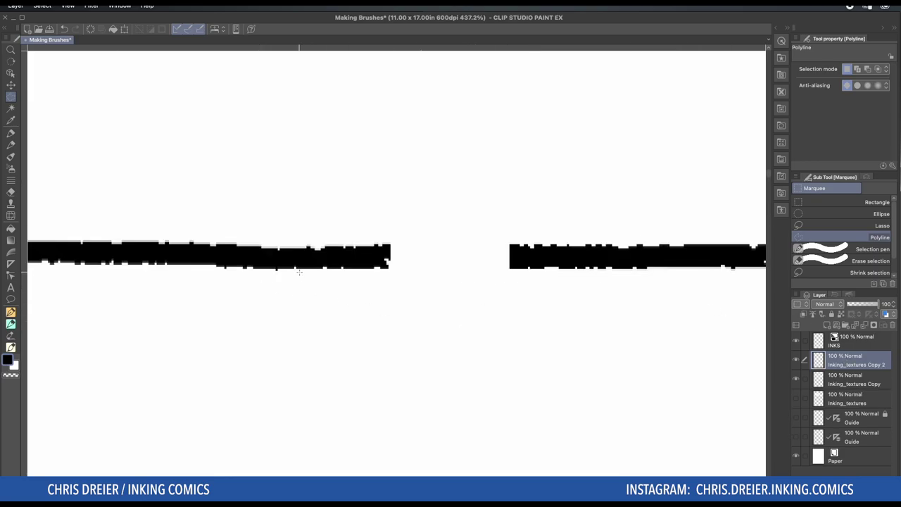
{"action": "key", "text": "o"}
{"action": "left_click_drag", "start_coordinate": [286, 267], "coordinate": [403, 275]}
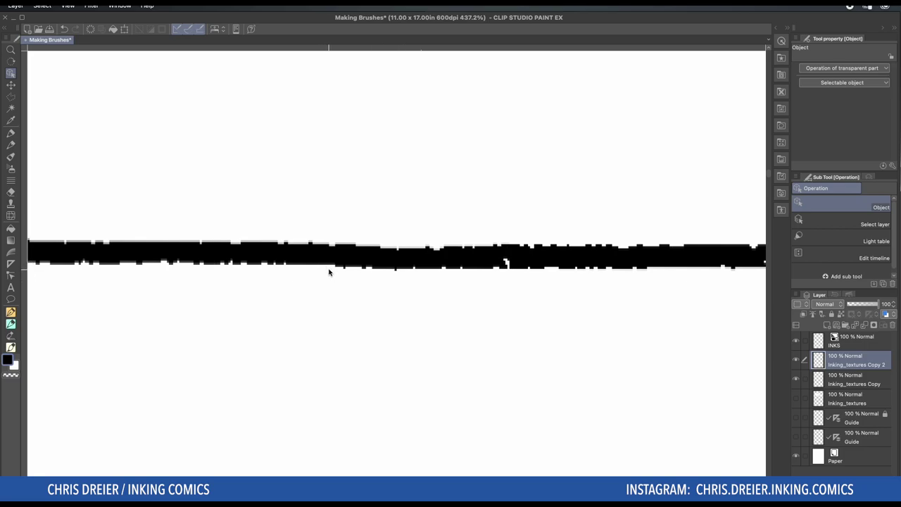
{"action": "scroll", "coordinate": [328, 269], "scroll_direction": "down", "scroll_amount": 10}
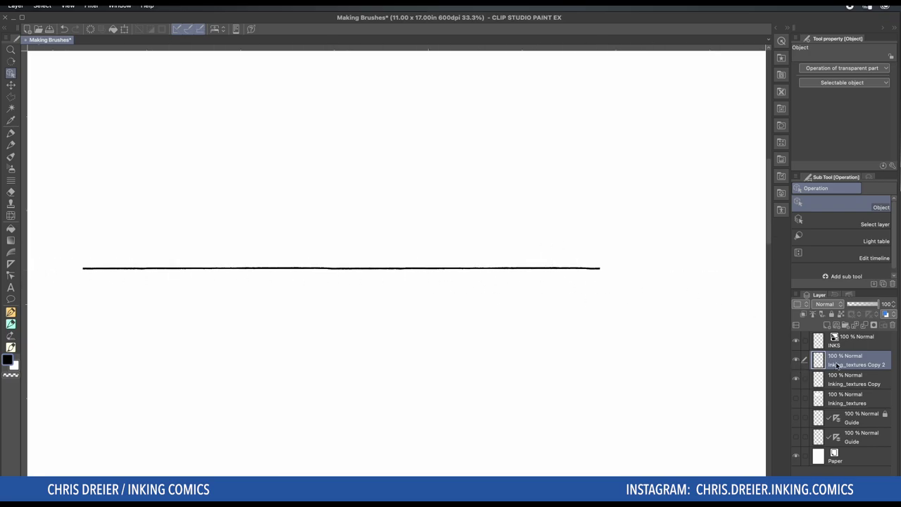
{"action": "left_click_drag", "start_coordinate": [847, 364], "coordinate": [893, 325]}
Select the line's pixels on the Inking_textures Copy layer and inspect the selection along its length.
{"action": "left_click_drag", "start_coordinate": [285, 199], "coordinate": [467, 282]}
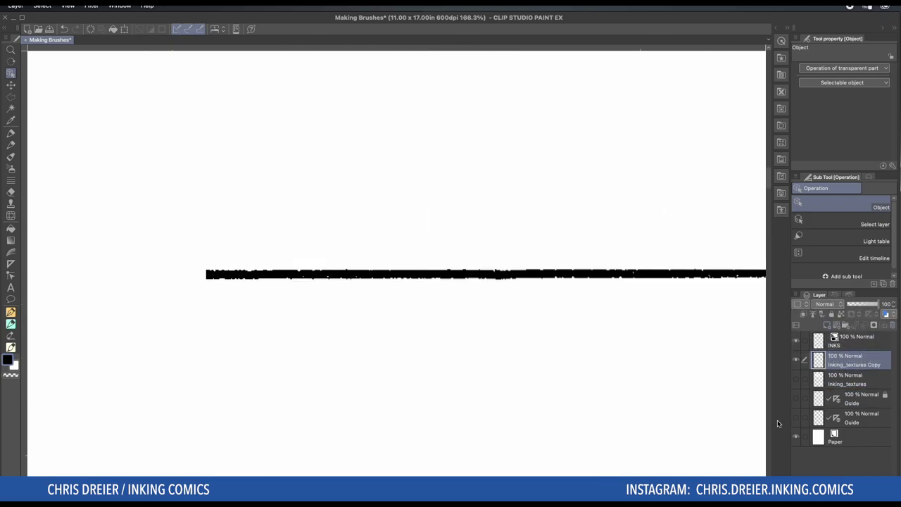
{"action": "left_click", "coordinate": [819, 361], "text": "super"}
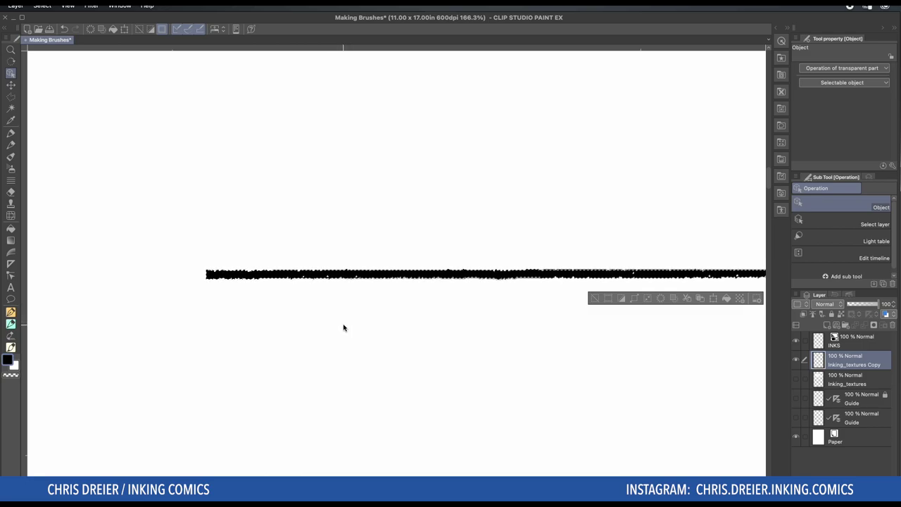
{"action": "left_click_drag", "start_coordinate": [593, 332], "coordinate": [121, 302]}
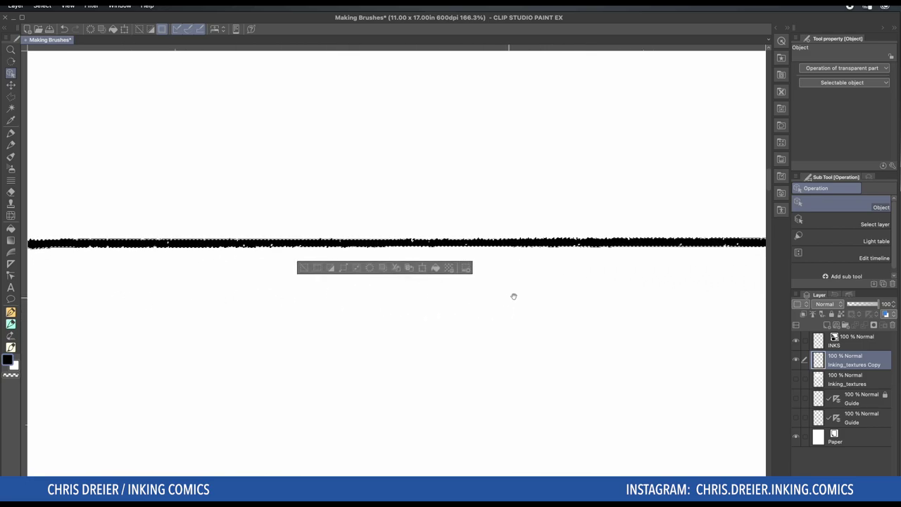
{"action": "mouse_move", "coordinate": [190, 298]}
{"action": "left_mouse_down"}
{"action": "mouse_move", "coordinate": [518, 289]}
{"action": "mouse_move", "coordinate": [422, 302]}
{"action": "mouse_move", "coordinate": [561, 305]}
{"action": "left_mouse_up"}
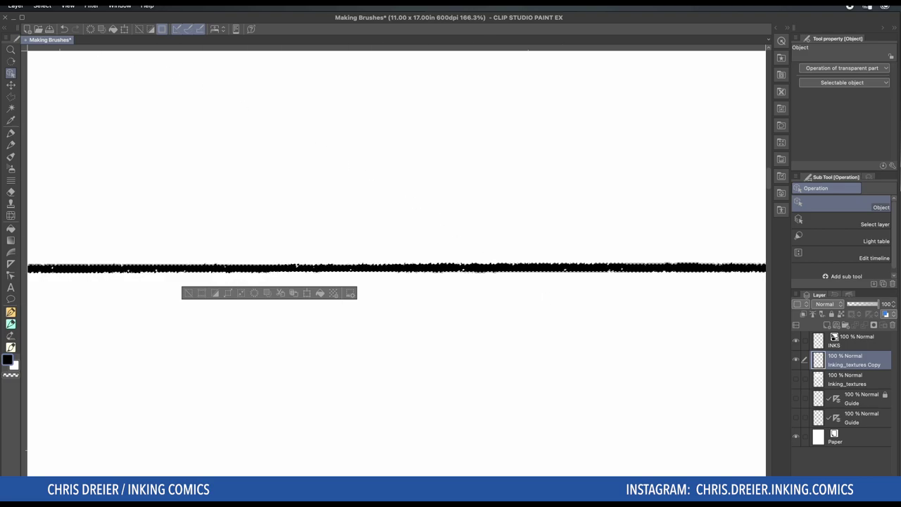
Start registering the selected line as an image material named Real Pen, set for use as a brush tip shape.
{"action": "left_click", "coordinate": [2, 6]}
{"action": "mouse_move", "coordinate": [28, 210]}
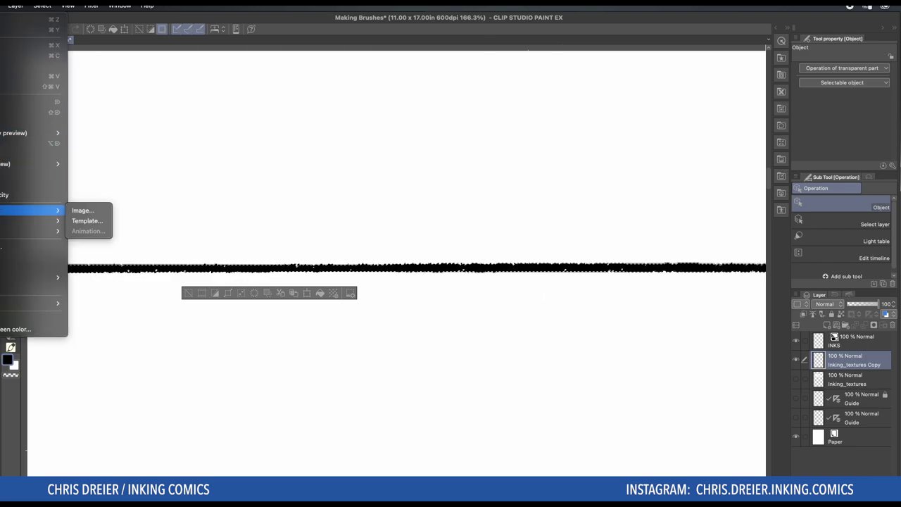
{"action": "left_click", "coordinate": [83, 211]}
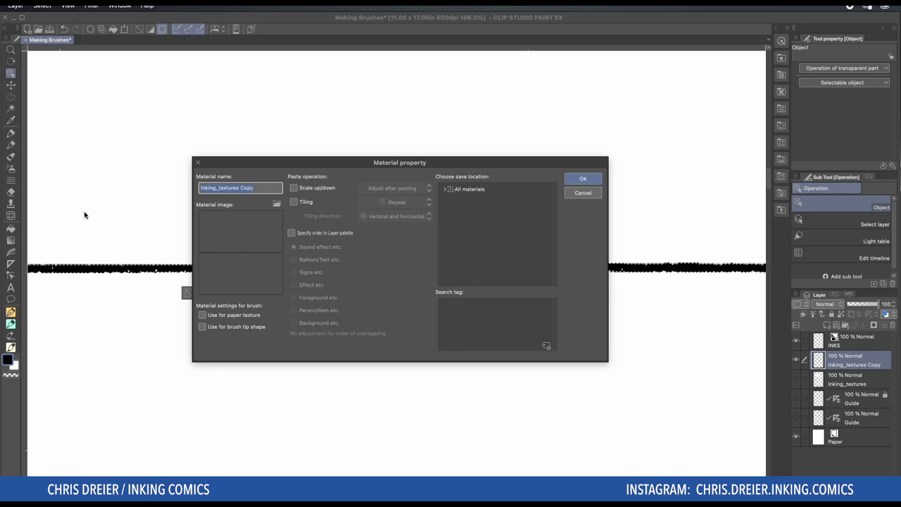
{"action": "type", "text": "Real Pen"}
{"action": "left_click", "coordinate": [201, 327]}
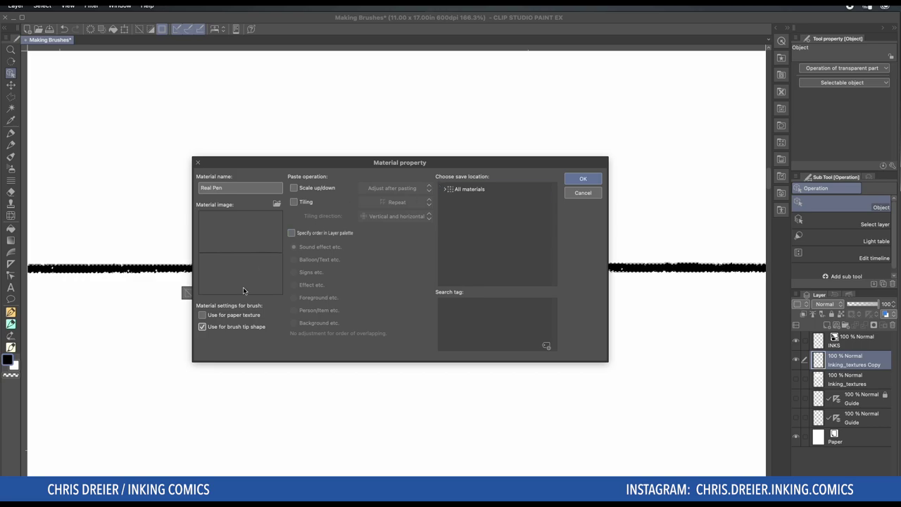
Choose the Brush folder under Image Material in All materials as the material's save location.
{"action": "left_click", "coordinate": [444, 192]}
{"action": "left_click", "coordinate": [444, 191]}
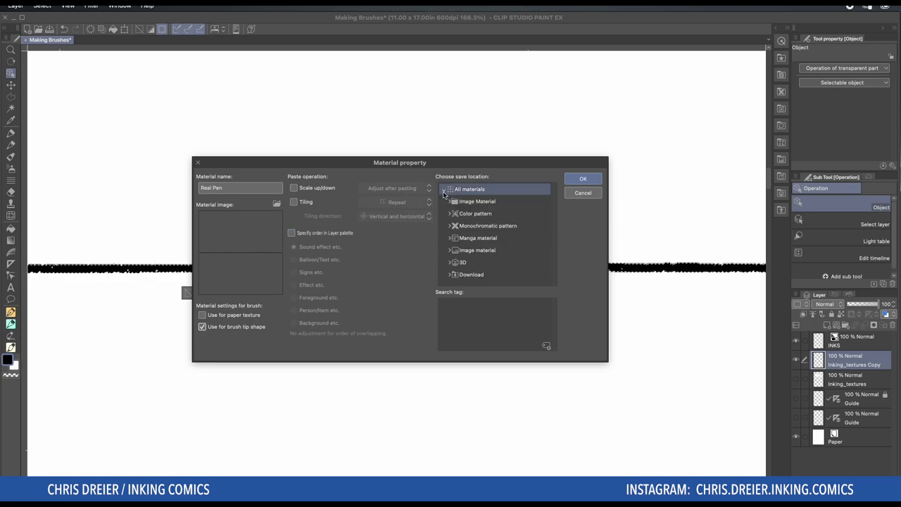
{"action": "left_click", "coordinate": [449, 214]}
{"action": "left_click", "coordinate": [450, 202]}
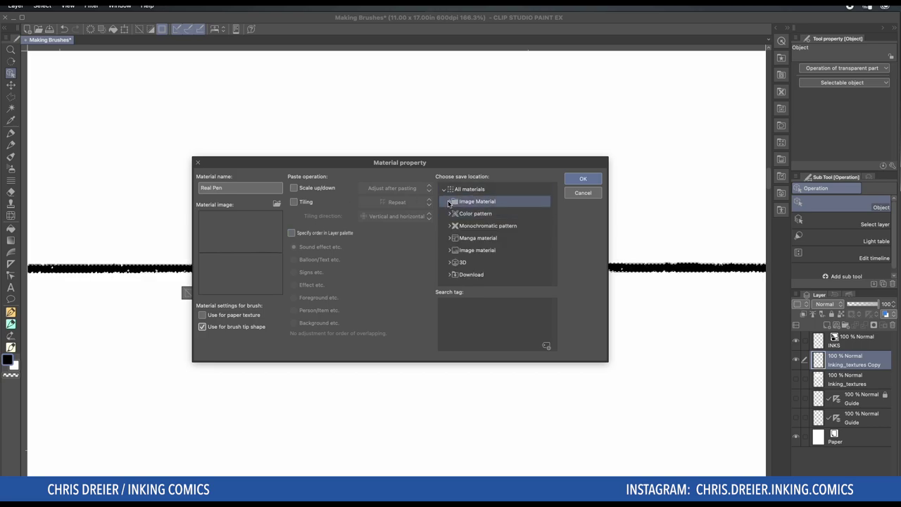
{"action": "left_click", "coordinate": [449, 203]}
{"action": "left_click", "coordinate": [466, 215]}
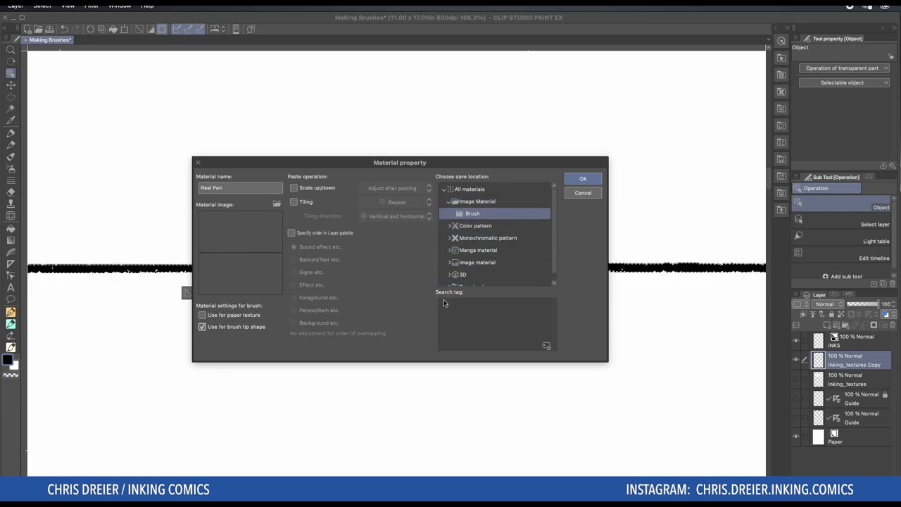
Add the search tag "real pen 02", register the material and clear the selection.
{"action": "left_click", "coordinate": [546, 345]}
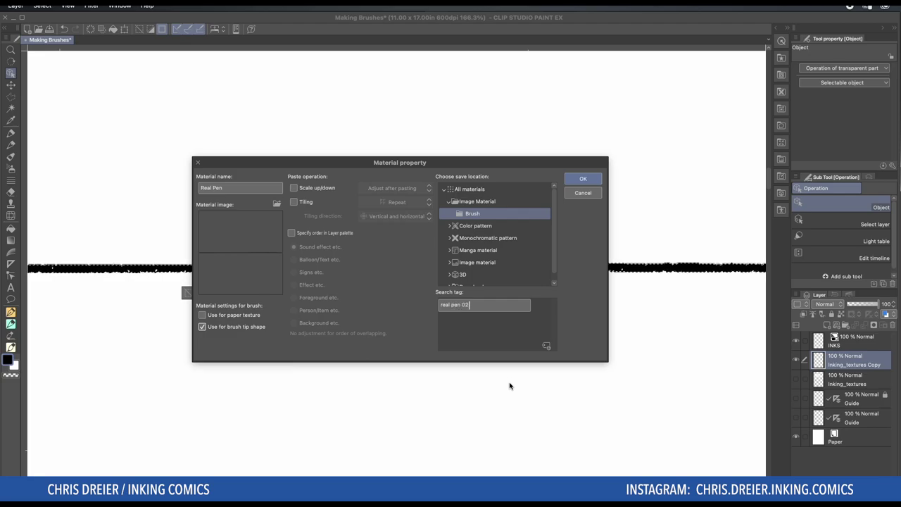
{"action": "key", "text": "Return"}
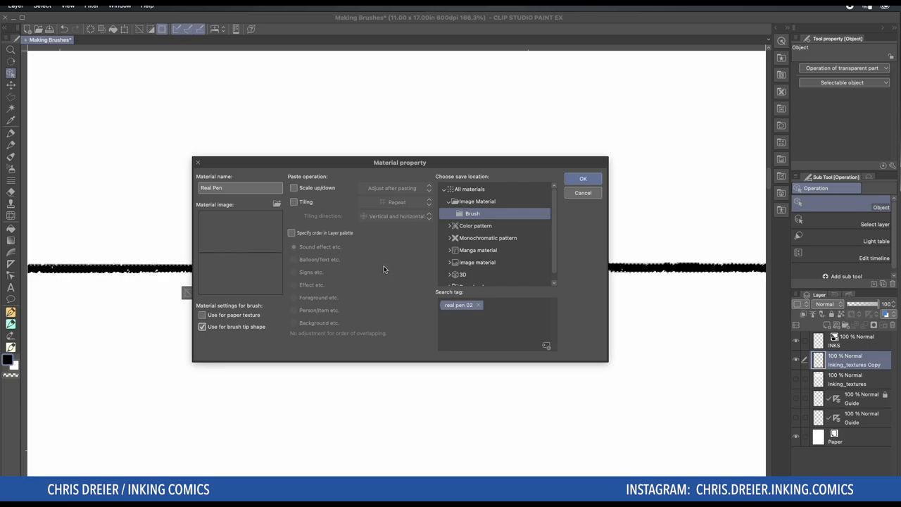
{"action": "left_click", "coordinate": [582, 178]}
{"action": "key", "text": "super+d"}
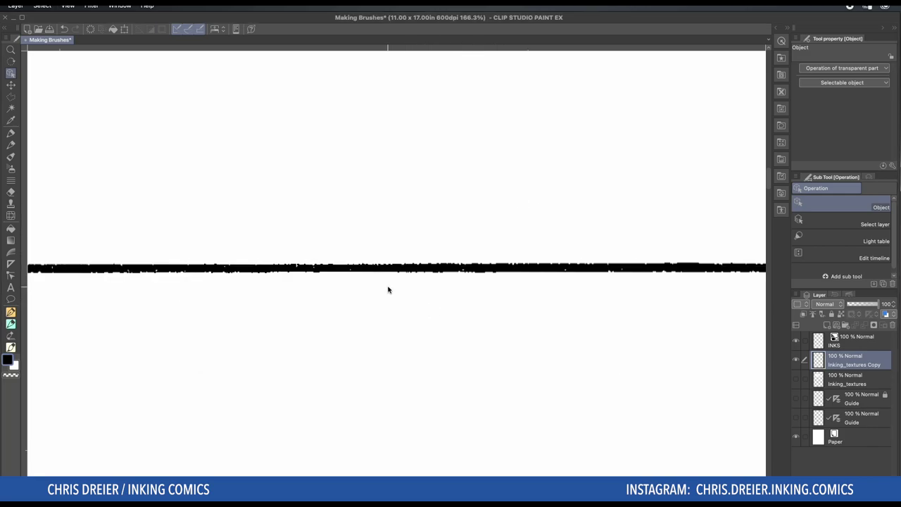
Hide the Inking_textures Copy layer and make INKS the active layer.
{"action": "scroll", "coordinate": [390, 290], "scroll_direction": "down", "scroll_amount": 1}
{"action": "left_click", "coordinate": [795, 360]}
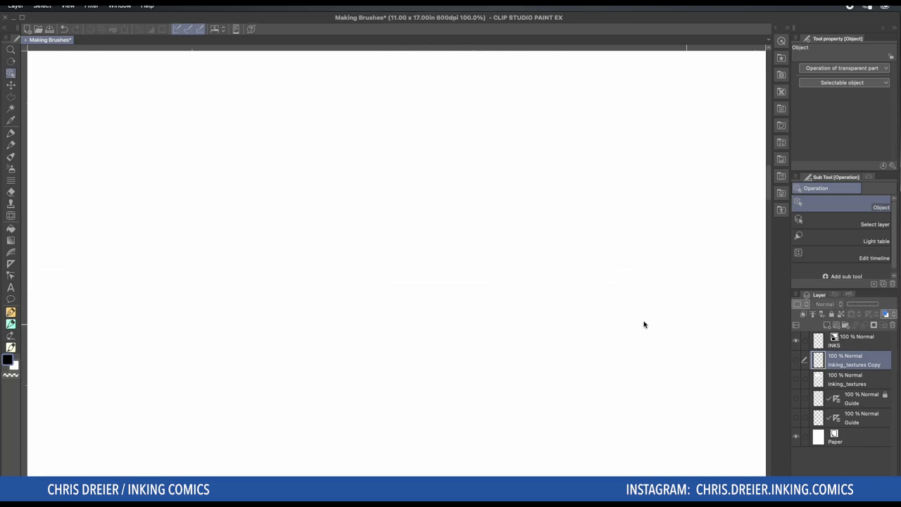
{"action": "scroll", "coordinate": [435, 294], "scroll_direction": "down", "scroll_amount": 3}
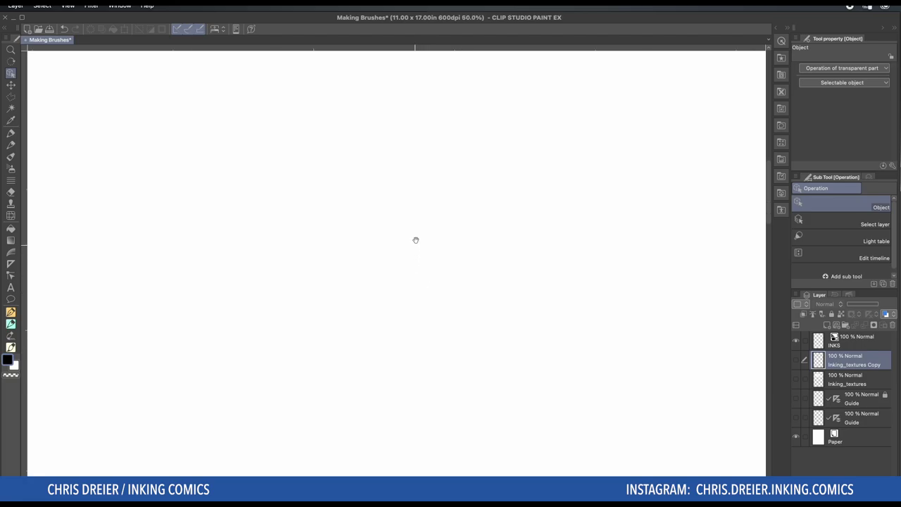
{"action": "left_click", "coordinate": [851, 343]}
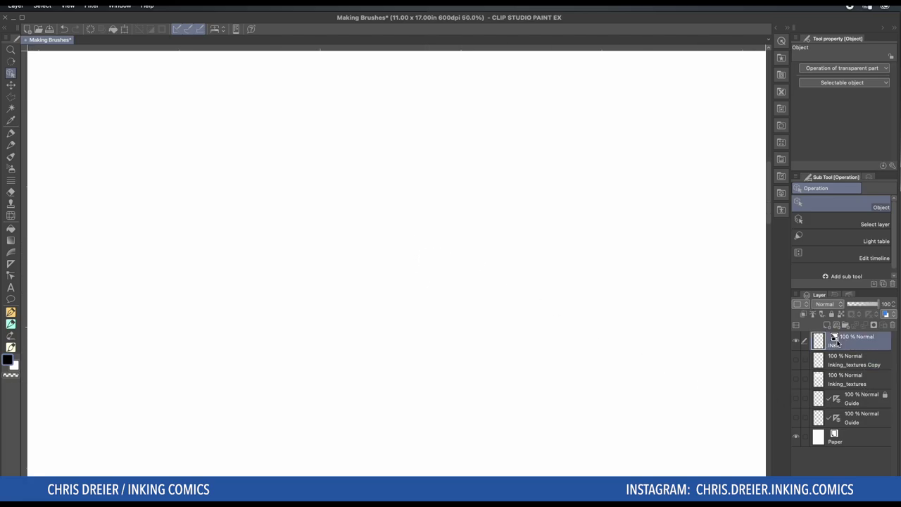
Duplicate the Felt pen sub tool from the Marker group under the name Real Pen.
{"action": "key", "text": "p"}
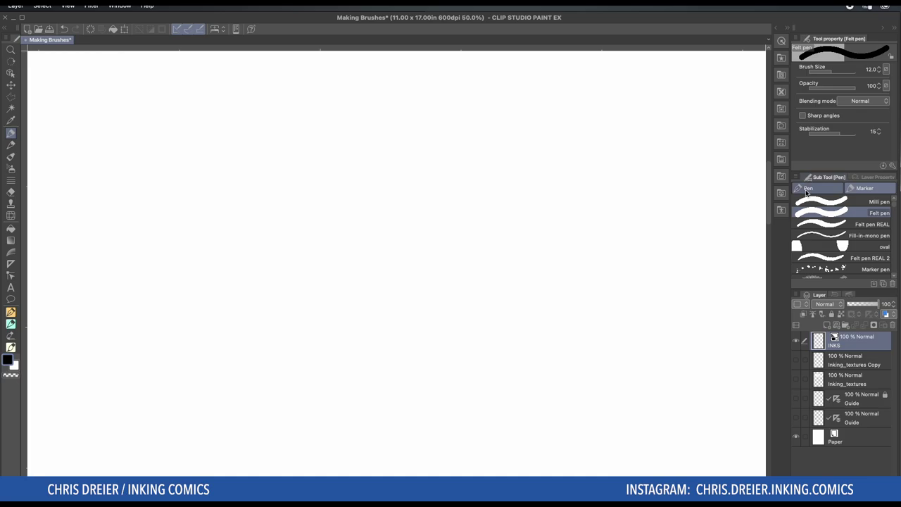
{"action": "scroll", "coordinate": [895, 213], "scroll_direction": "down", "scroll_amount": 2}
{"action": "scroll", "coordinate": [896, 213], "scroll_direction": "up", "scroll_amount": 2}
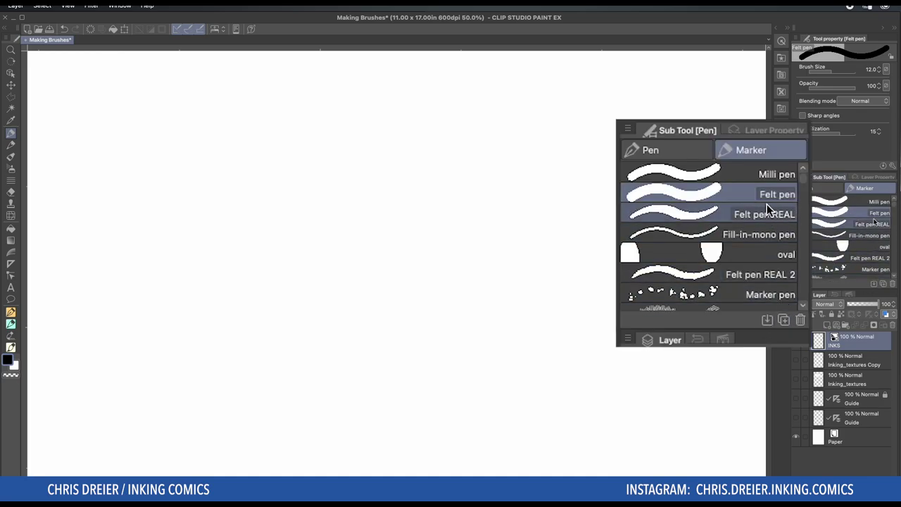
{"action": "left_click", "coordinate": [883, 283]}
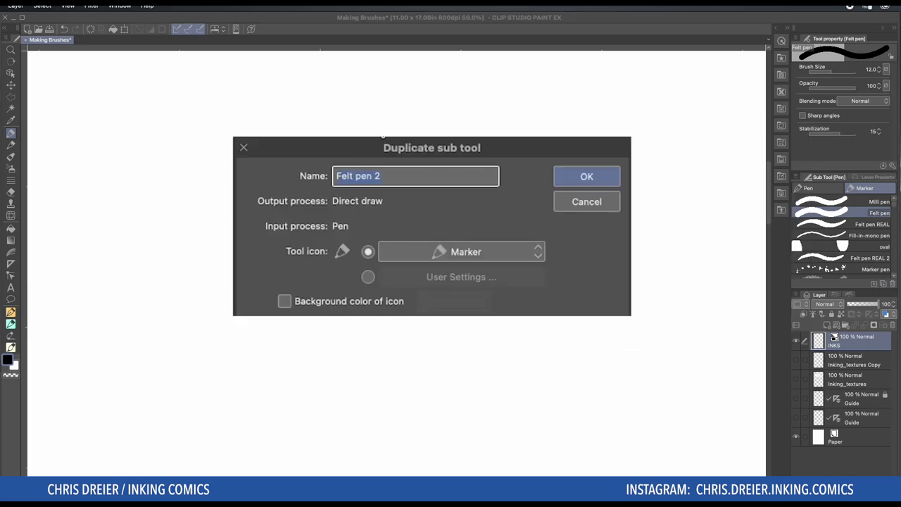
{"action": "type", "text": "Real Pen"}
{"action": "left_click", "coordinate": [586, 176]}
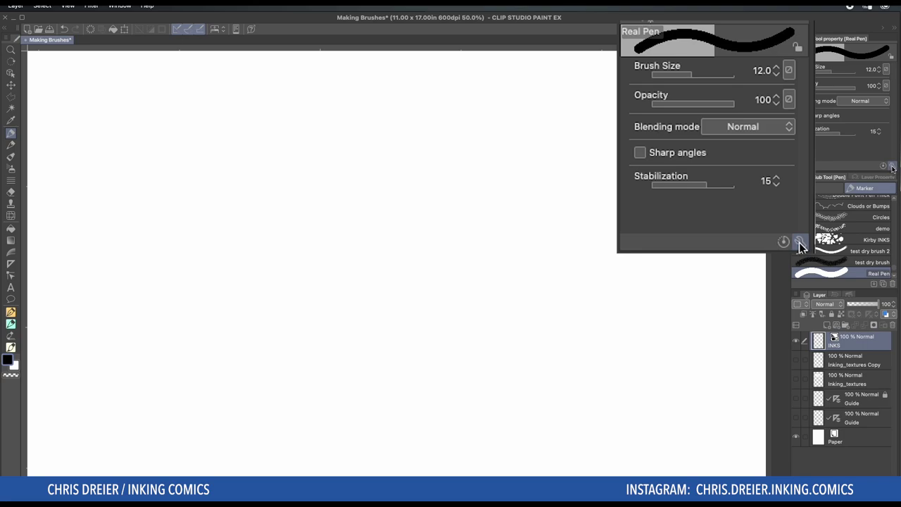
Open the Real Pen sub tool's detailed settings and switch its brush tip shape from Circle to Material.
{"action": "left_click", "coordinate": [893, 166]}
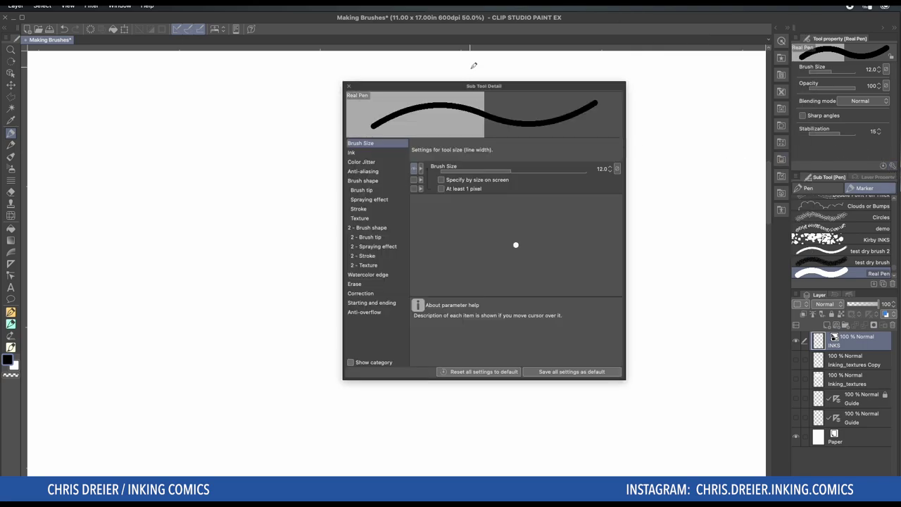
{"action": "left_click_drag", "start_coordinate": [474, 86], "coordinate": [419, 82]}
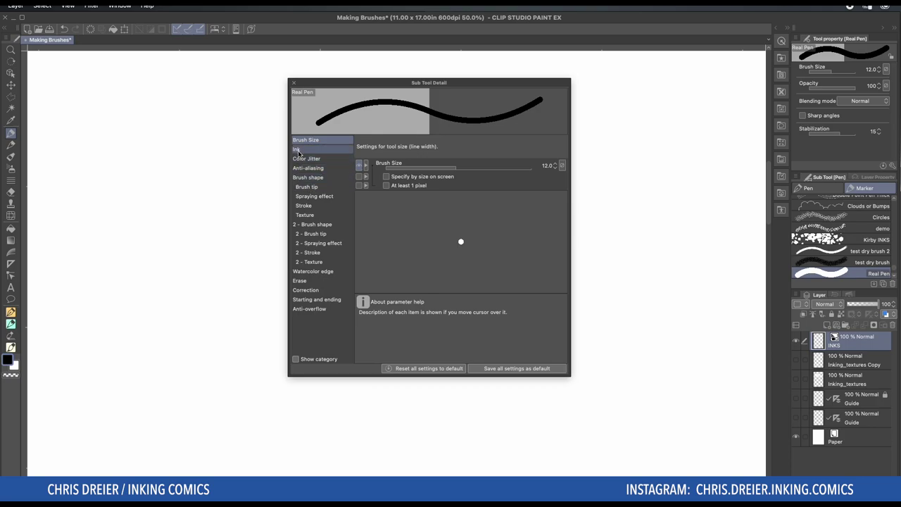
{"action": "left_click", "coordinate": [300, 187]}
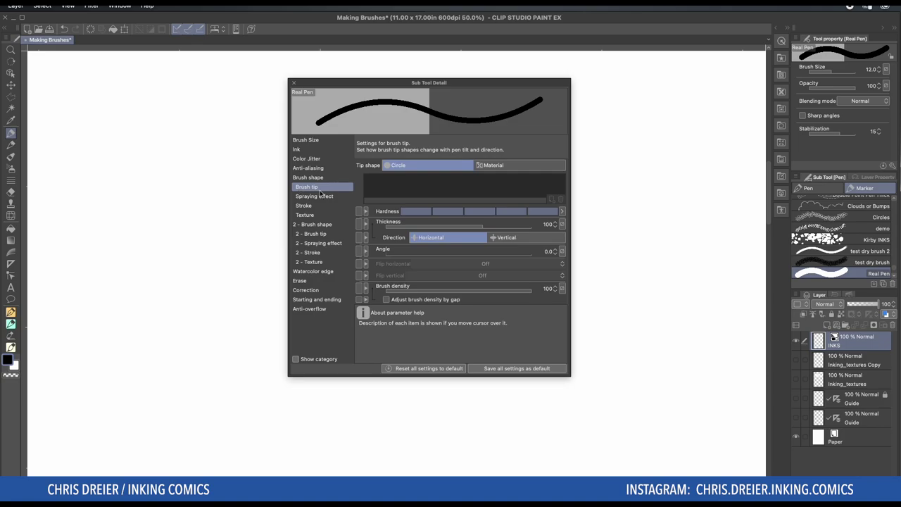
{"action": "left_click", "coordinate": [497, 166]}
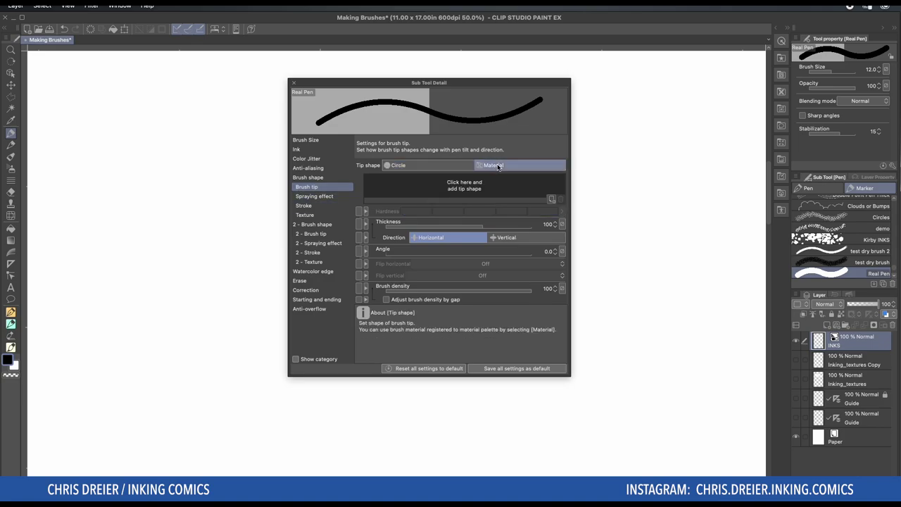
Search the brush tip shapes for "real pen" and assign the Real Pen material tagged real_pen_02 as the tip.
{"action": "left_click", "coordinate": [551, 199]}
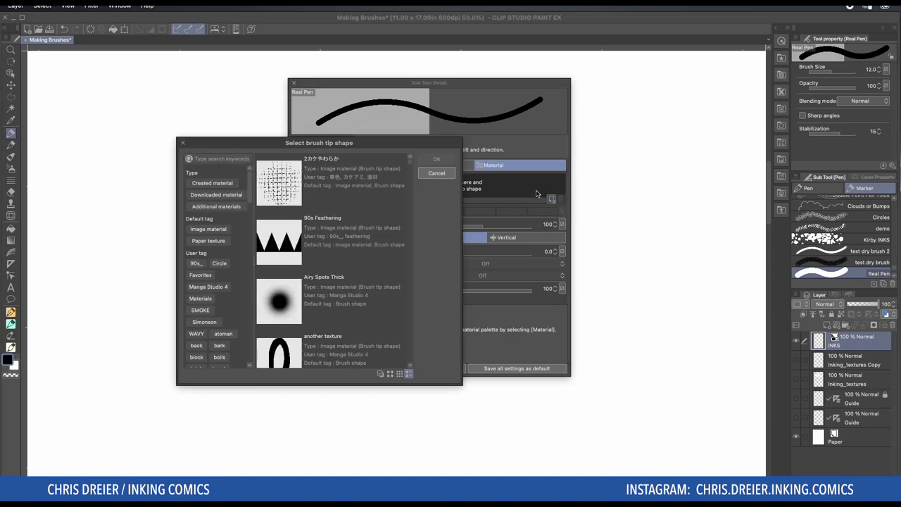
{"action": "left_click", "coordinate": [206, 157]}
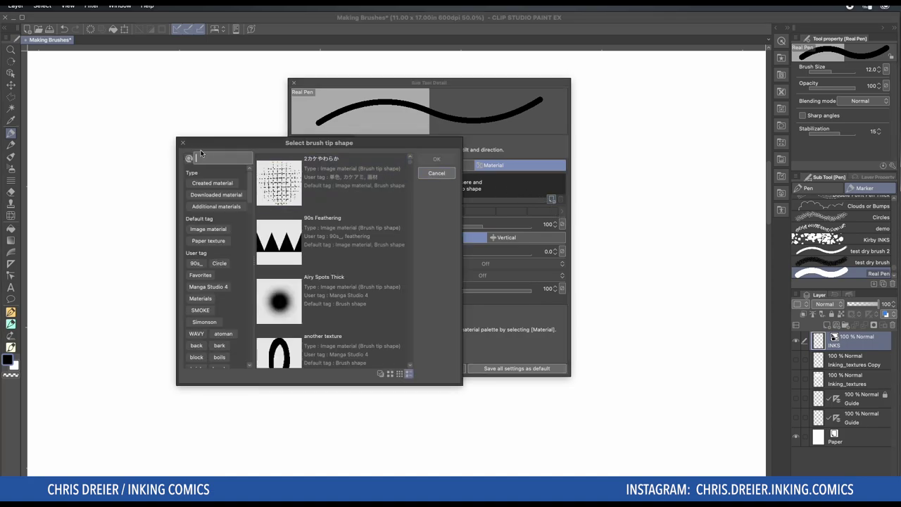
{"action": "type", "text": "re"}
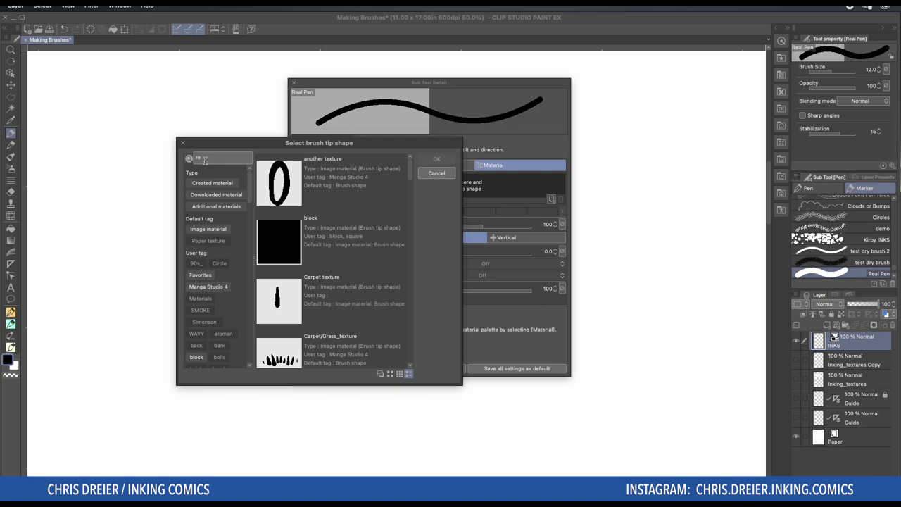
{"action": "type", "text": "al"}
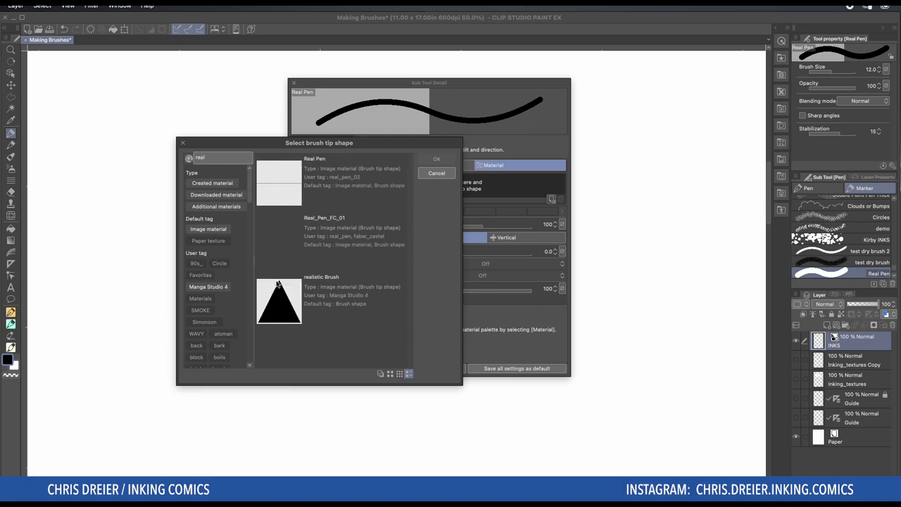
{"action": "type", "text": " pen"}
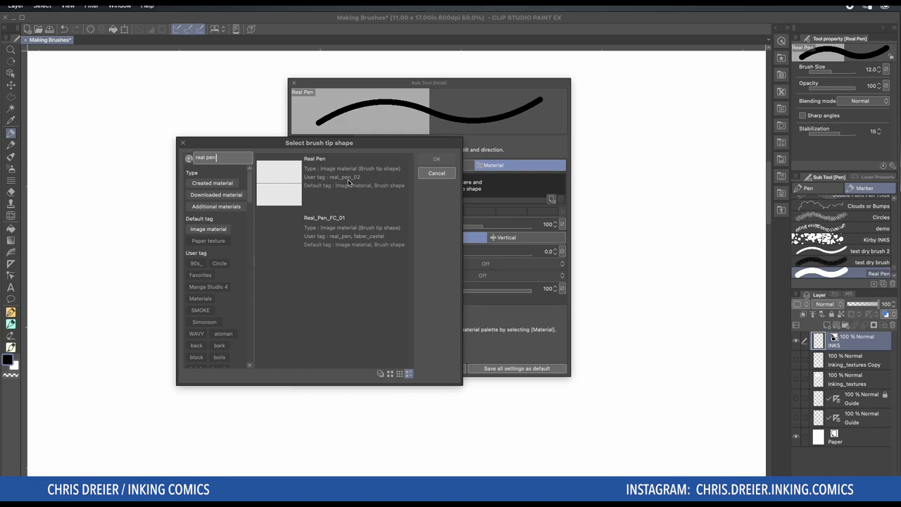
{"action": "left_click", "coordinate": [284, 169]}
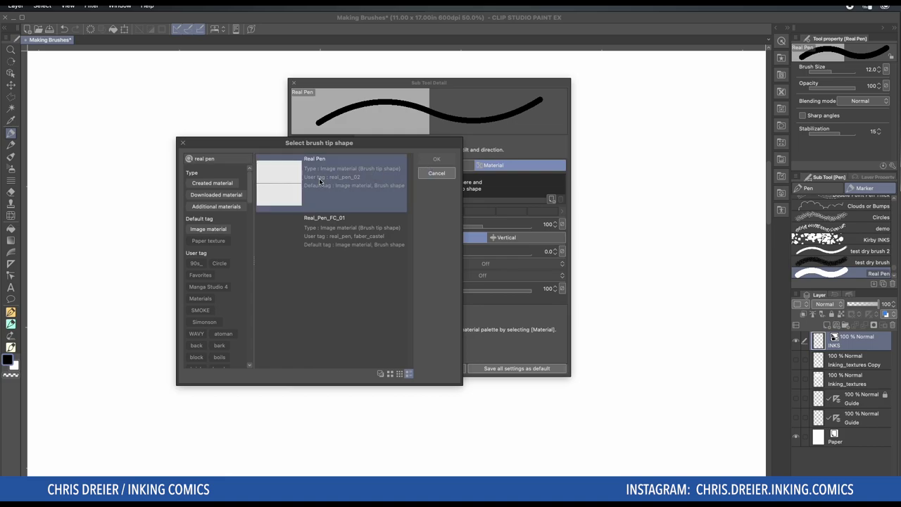
{"action": "left_click", "coordinate": [436, 161]}
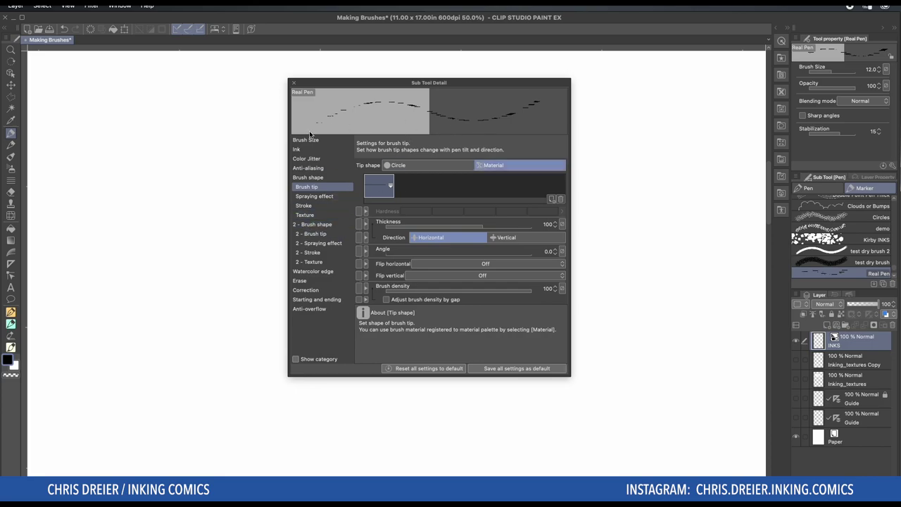
Draw a test stroke on the blank canvas with the new material tip and undo it.
{"action": "left_click_drag", "start_coordinate": [370, 86], "coordinate": [634, 82]}
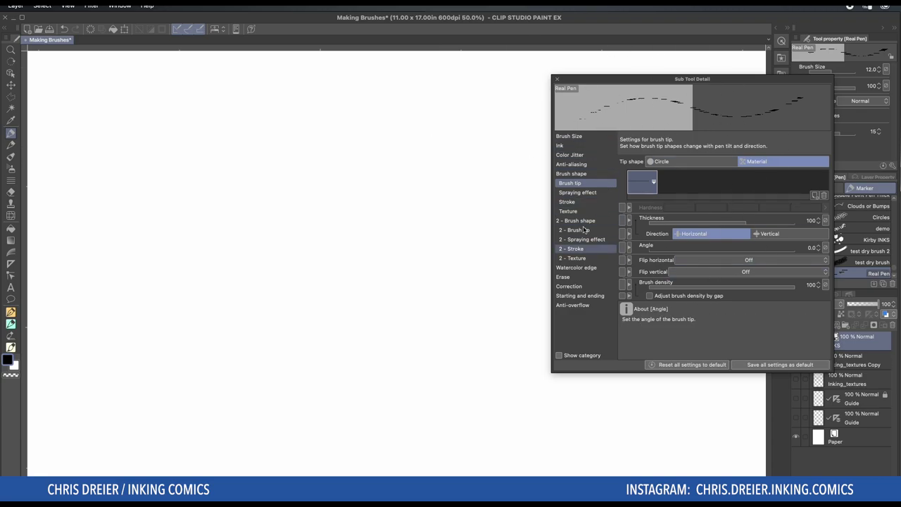
{"action": "mouse_move", "coordinate": [398, 169]}
{"action": "left_mouse_down"}
{"action": "mouse_move", "coordinate": [316, 167]}
{"action": "mouse_move", "coordinate": [290, 246]}
{"action": "mouse_move", "coordinate": [304, 302]}
{"action": "left_mouse_up"}
{"action": "key", "text": "super+z"}
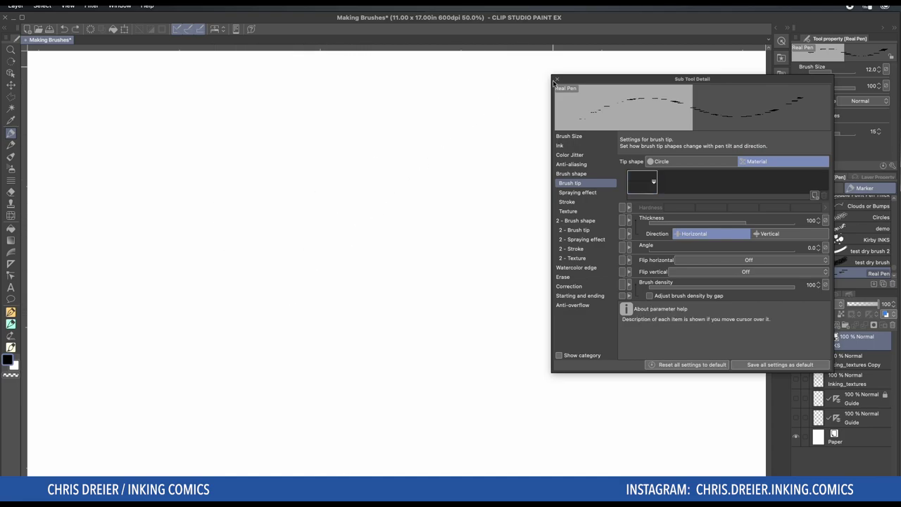
Turn on the Ribbon option for the brush's stroke and try a test stroke on the canvas.
{"action": "left_click", "coordinate": [566, 202]}
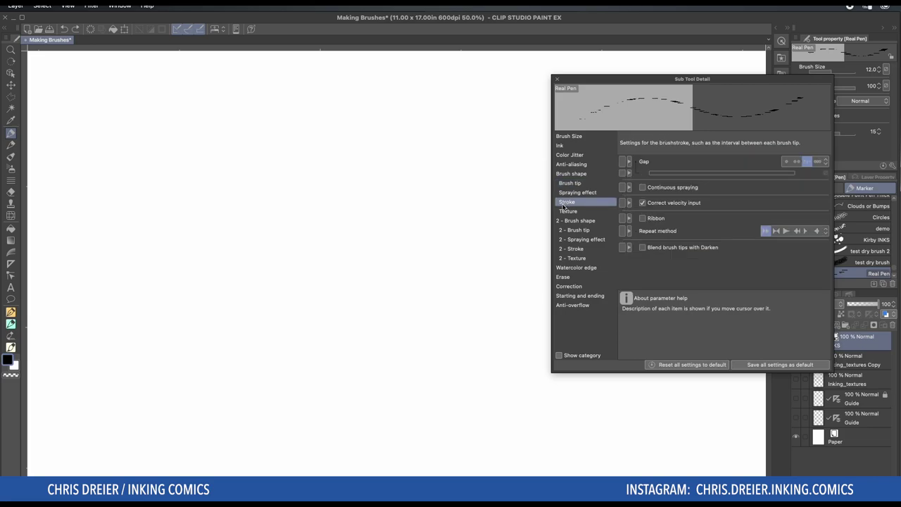
{"action": "left_click", "coordinate": [642, 218]}
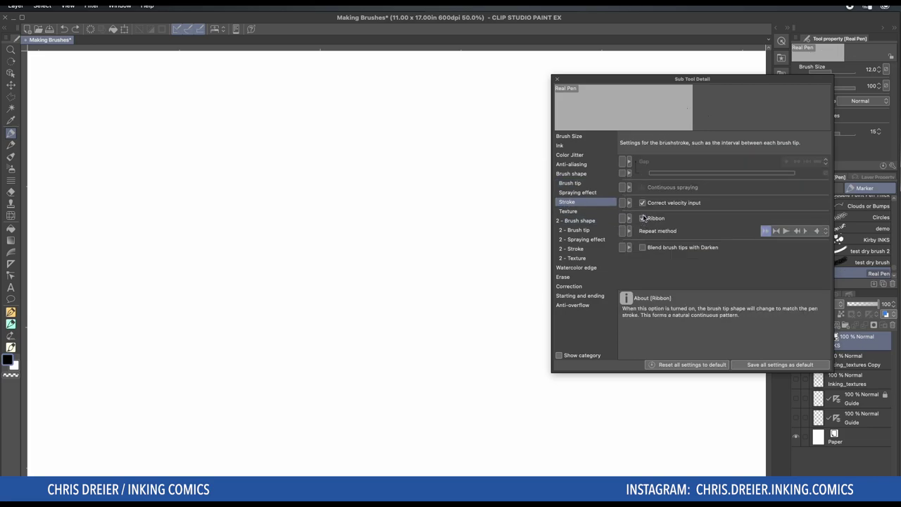
{"action": "mouse_move", "coordinate": [372, 171]}
{"action": "left_mouse_down"}
{"action": "mouse_move", "coordinate": [343, 225]}
{"action": "mouse_move", "coordinate": [387, 306]}
{"action": "left_mouse_up"}
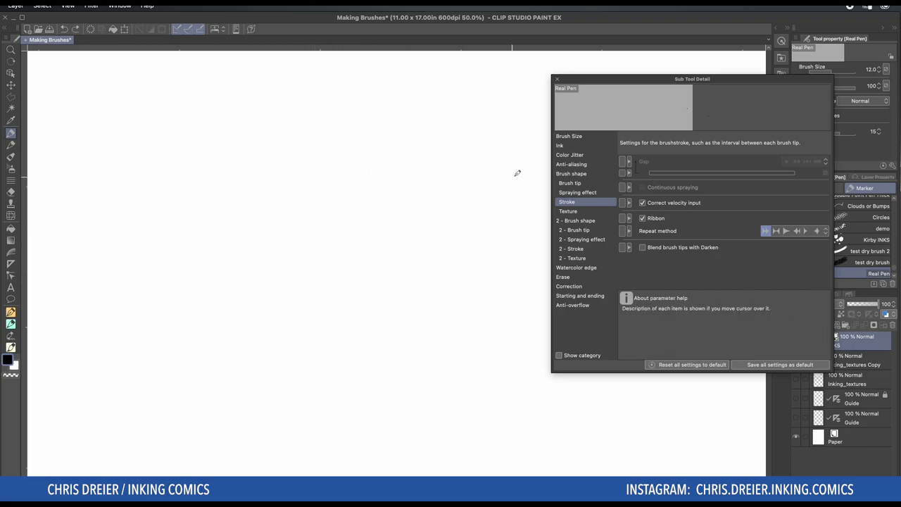
Set the brush tip's angle to 90 degrees.
{"action": "left_click", "coordinate": [570, 184]}
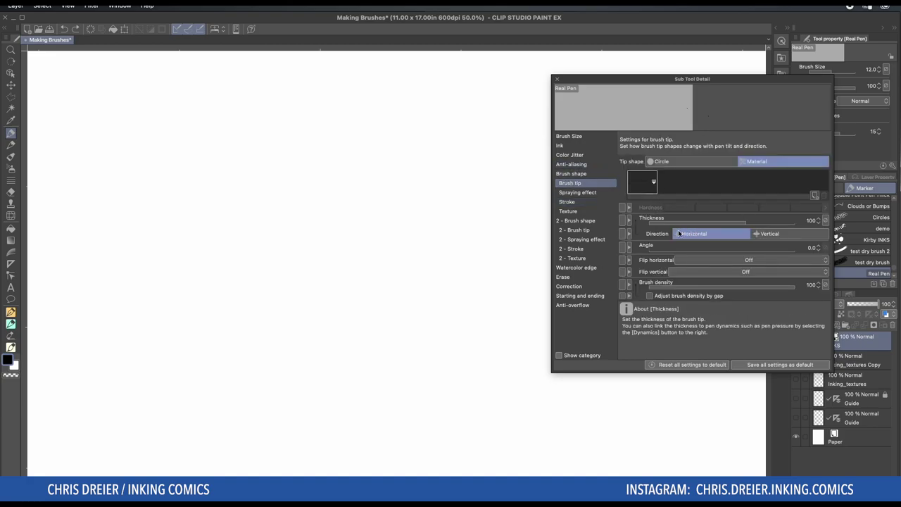
{"action": "left_click", "coordinate": [807, 250]}
{"action": "type", "text": "90"}
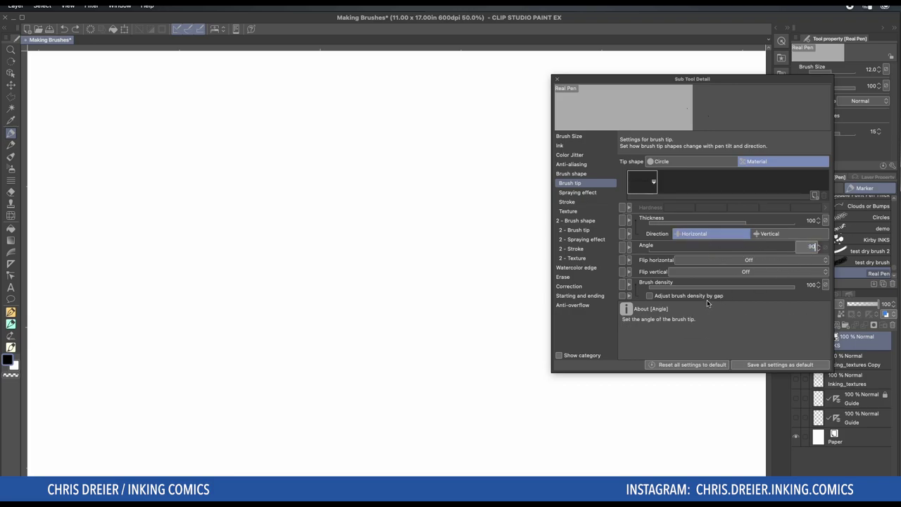
{"action": "key", "text": "Return"}
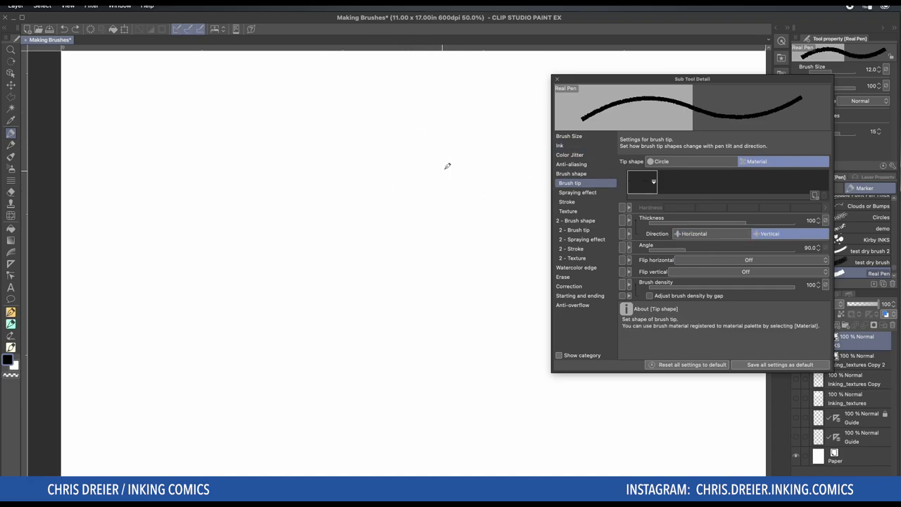
Draw a large spiral and several overlapping looping test strokes on the INKS layer with the Real Pen brush.
{"action": "mouse_move", "coordinate": [451, 160]}
{"action": "left_mouse_down"}
{"action": "mouse_move", "coordinate": [291, 316]}
{"action": "mouse_move", "coordinate": [386, 232]}
{"action": "left_mouse_up"}
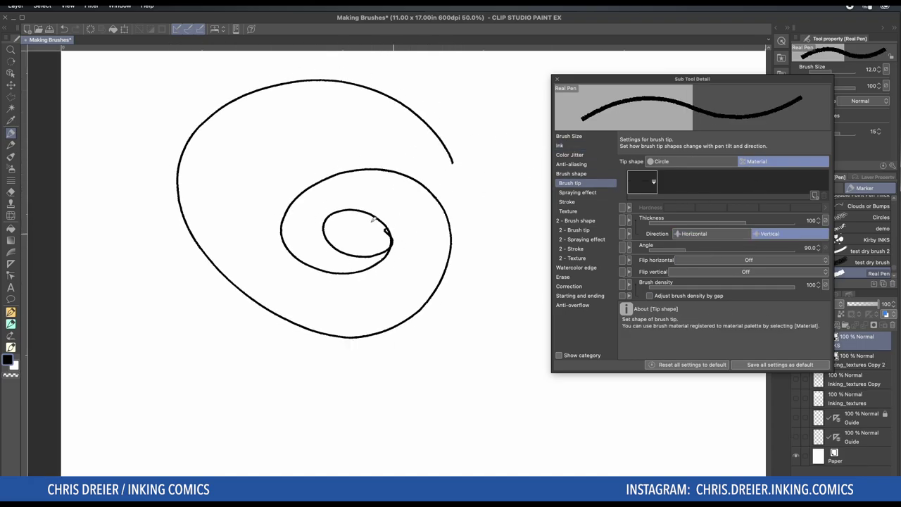
{"action": "left_click_drag", "start_coordinate": [245, 126], "coordinate": [290, 115]}
{"action": "mouse_move", "coordinate": [359, 125]}
{"action": "left_mouse_down"}
{"action": "mouse_move", "coordinate": [371, 347]}
{"action": "mouse_move", "coordinate": [502, 340]}
{"action": "mouse_move", "coordinate": [227, 366]}
{"action": "mouse_move", "coordinate": [388, 391]}
{"action": "mouse_move", "coordinate": [552, 395]}
{"action": "mouse_move", "coordinate": [259, 318]}
{"action": "mouse_move", "coordinate": [452, 176]}
{"action": "mouse_move", "coordinate": [218, 135]}
{"action": "left_mouse_up"}
Examine the edge texture and shape of the looping test strokes up close and at normal size.
{"action": "left_click_drag", "start_coordinate": [143, 100], "coordinate": [490, 345]}
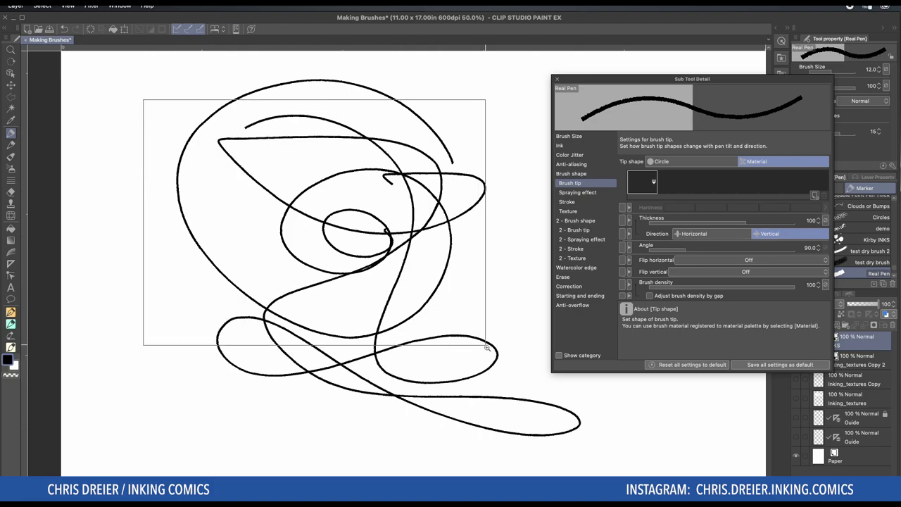
{"action": "left_click_drag", "start_coordinate": [408, 293], "coordinate": [257, 161]}
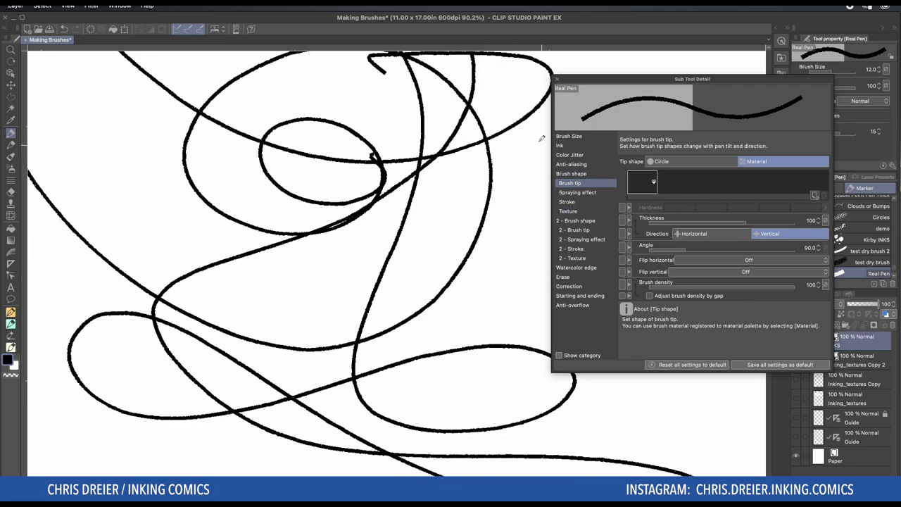
{"action": "scroll", "coordinate": [312, 275], "scroll_direction": "up", "scroll_amount": 3}
{"action": "scroll", "coordinate": [312, 274], "scroll_direction": "left", "scroll_amount": 3}
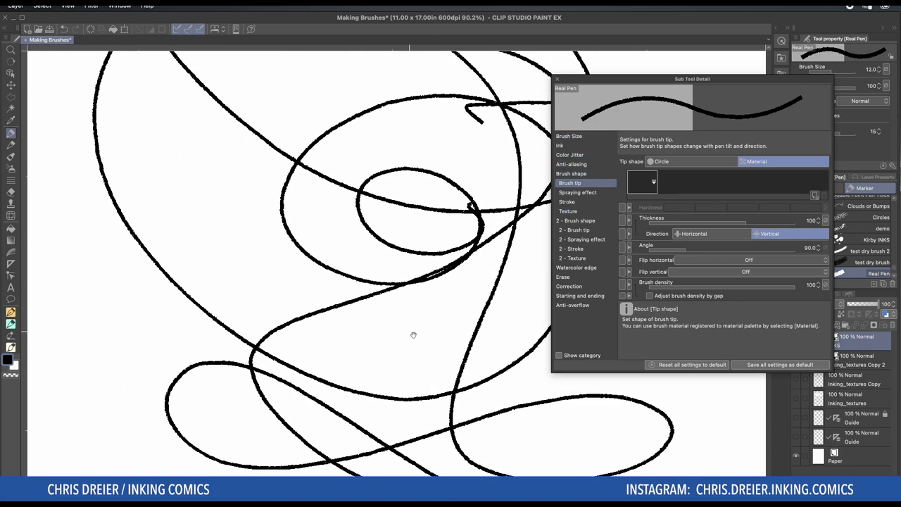
{"action": "left_click_drag", "start_coordinate": [191, 263], "coordinate": [193, 214]}
{"action": "left_click_drag", "start_coordinate": [483, 381], "coordinate": [301, 252]}
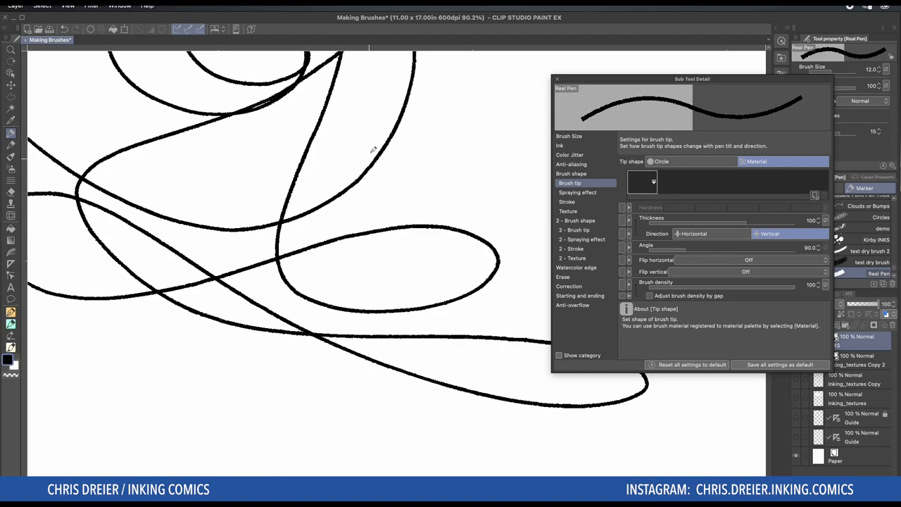
{"action": "left_click_drag", "start_coordinate": [427, 153], "coordinate": [475, 276]}
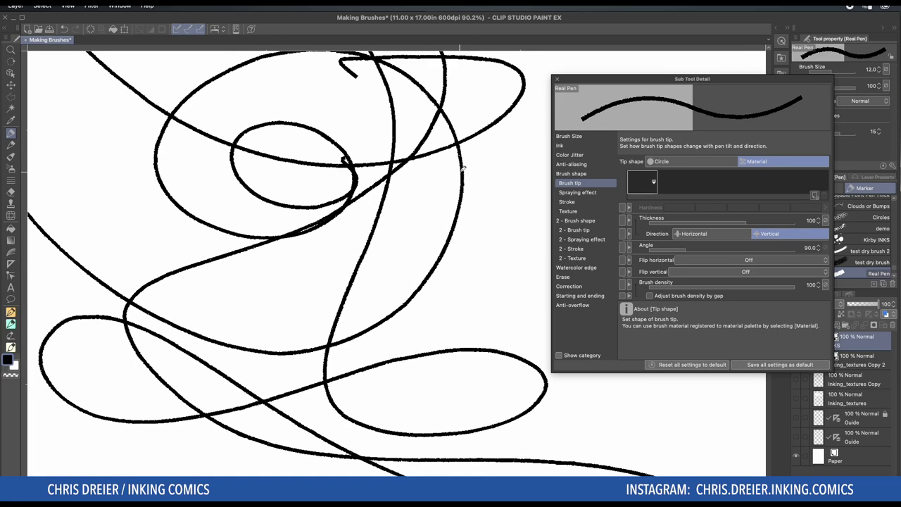
{"action": "left_click_drag", "start_coordinate": [352, 97], "coordinate": [520, 301]}
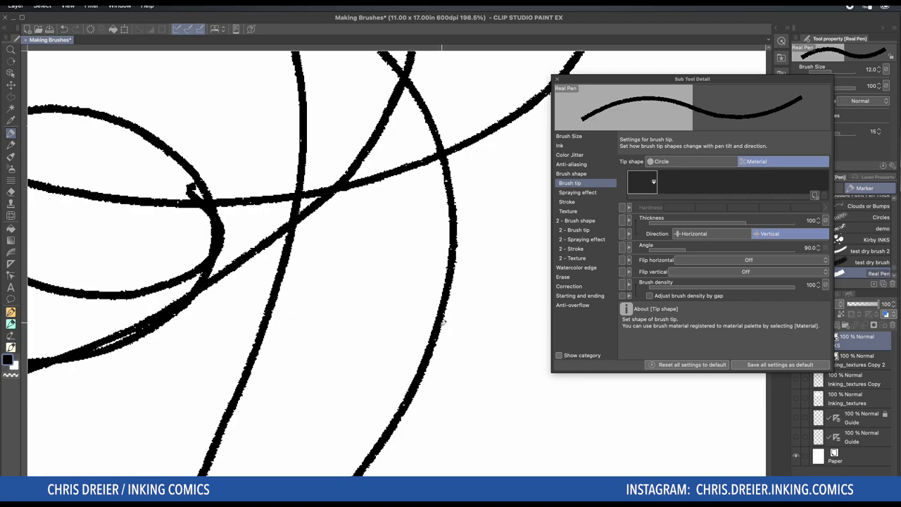
{"action": "left_click_drag", "start_coordinate": [305, 271], "coordinate": [421, 334]}
{"action": "left_click_drag", "start_coordinate": [271, 86], "coordinate": [347, 193]}
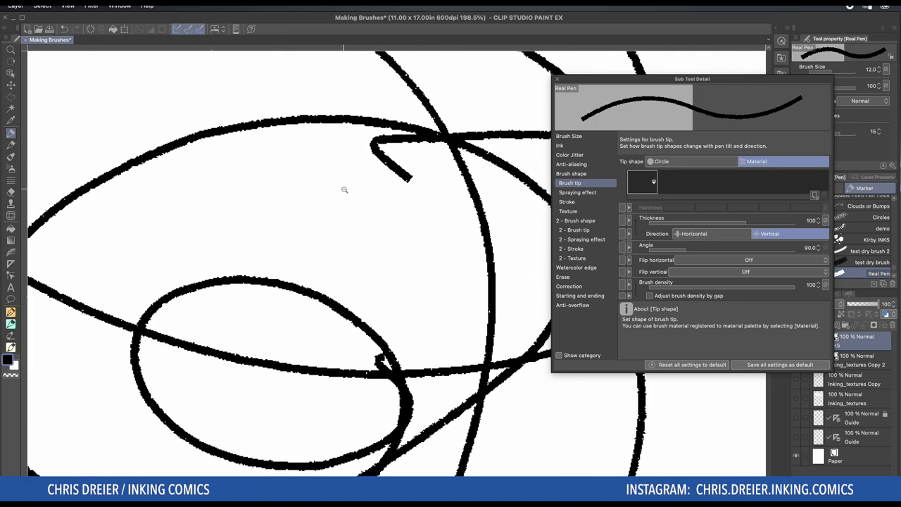
{"action": "left_click", "coordinate": [343, 186], "text": "alt"}
{"action": "left_click", "coordinate": [343, 185], "text": "alt"}
{"action": "left_click", "coordinate": [342, 186], "text": "alt"}
{"action": "left_click", "coordinate": [328, 186], "text": "alt"}
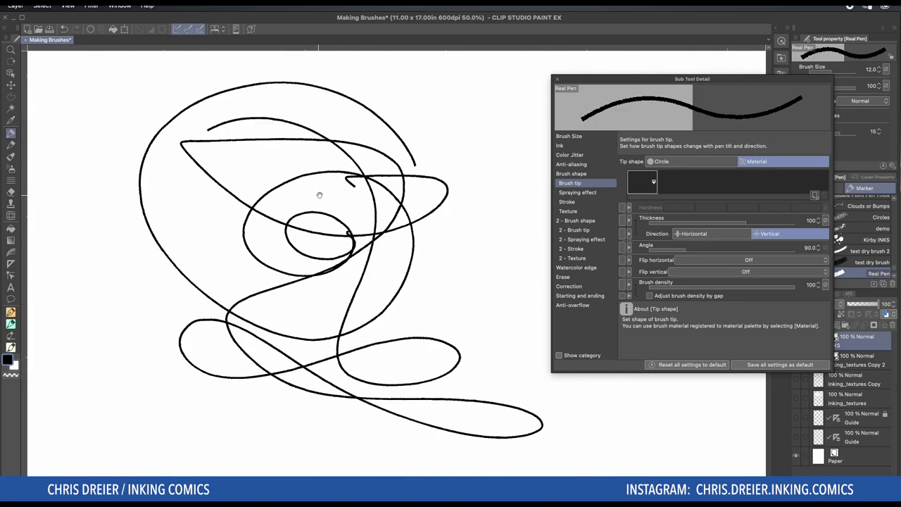
{"action": "scroll", "coordinate": [317, 195], "scroll_direction": "down", "scroll_amount": 2}
{"action": "scroll", "coordinate": [318, 195], "scroll_direction": "left", "scroll_amount": 1}
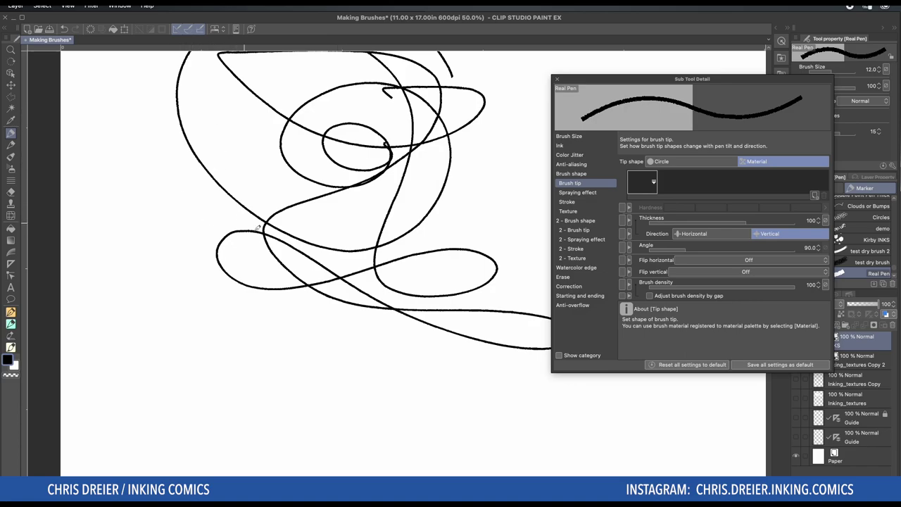
Draw two small curvy test strokes below the large loops and undo them.
{"action": "left_click_drag", "start_coordinate": [335, 352], "coordinate": [340, 293]}
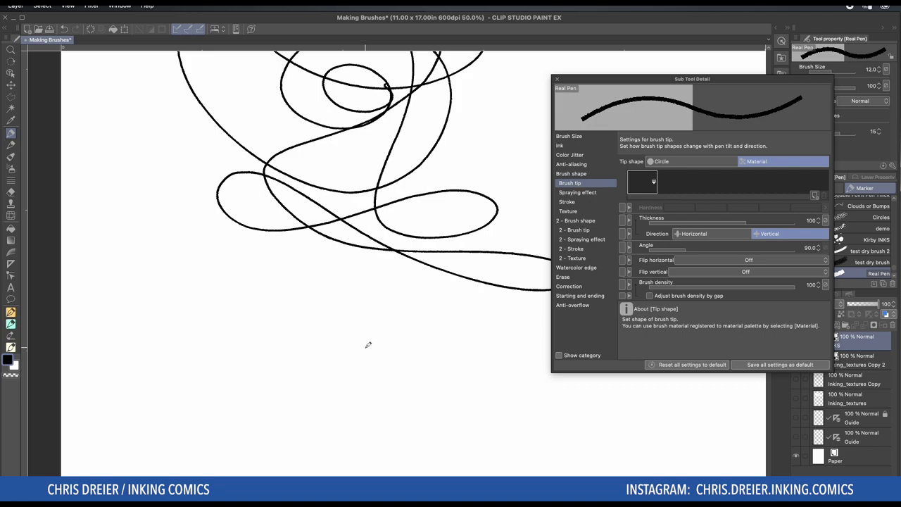
{"action": "mouse_move", "coordinate": [357, 315]}
{"action": "left_mouse_down"}
{"action": "mouse_move", "coordinate": [425, 329]}
{"action": "mouse_move", "coordinate": [294, 328]}
{"action": "left_mouse_up"}
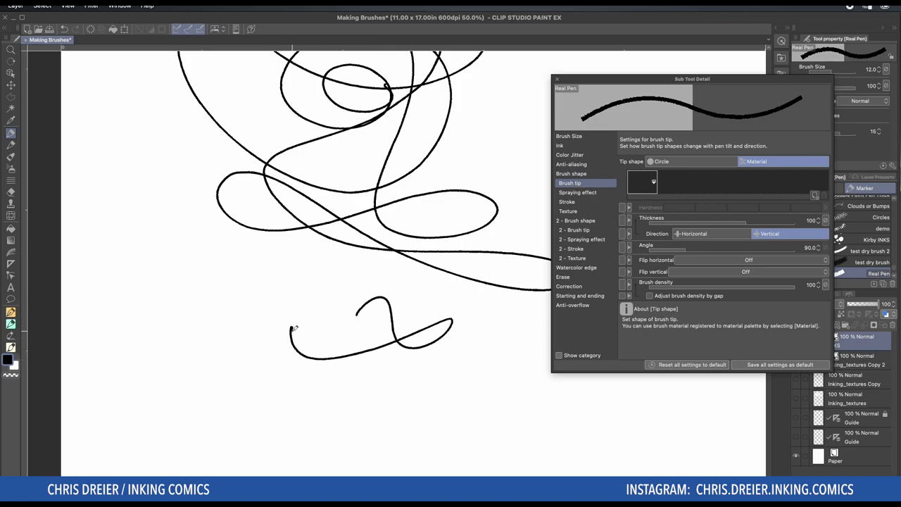
{"action": "mouse_move", "coordinate": [264, 280]}
{"action": "left_mouse_down"}
{"action": "mouse_move", "coordinate": [339, 314]}
{"action": "mouse_move", "coordinate": [287, 265]}
{"action": "mouse_move", "coordinate": [225, 259]}
{"action": "mouse_move", "coordinate": [294, 320]}
{"action": "left_mouse_up"}
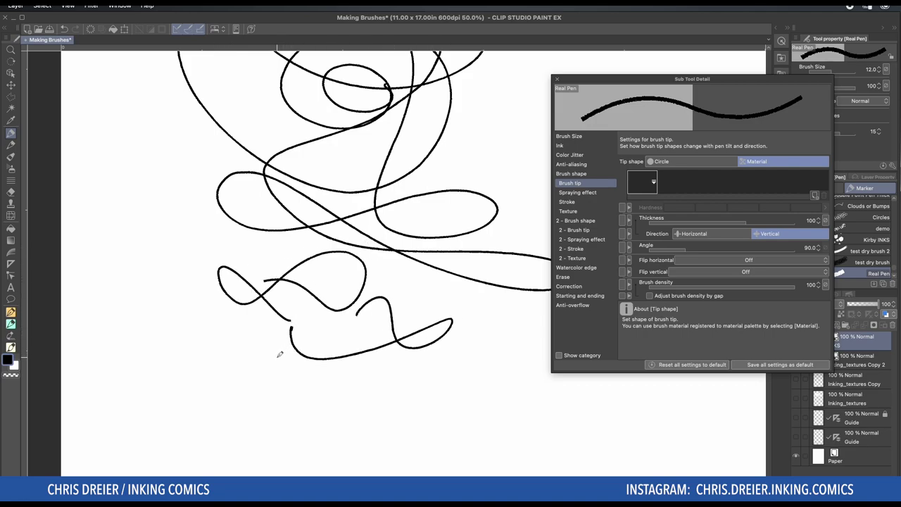
{"action": "key", "text": "ctrl+z"}
{"action": "key", "text": "ctrl+z"}
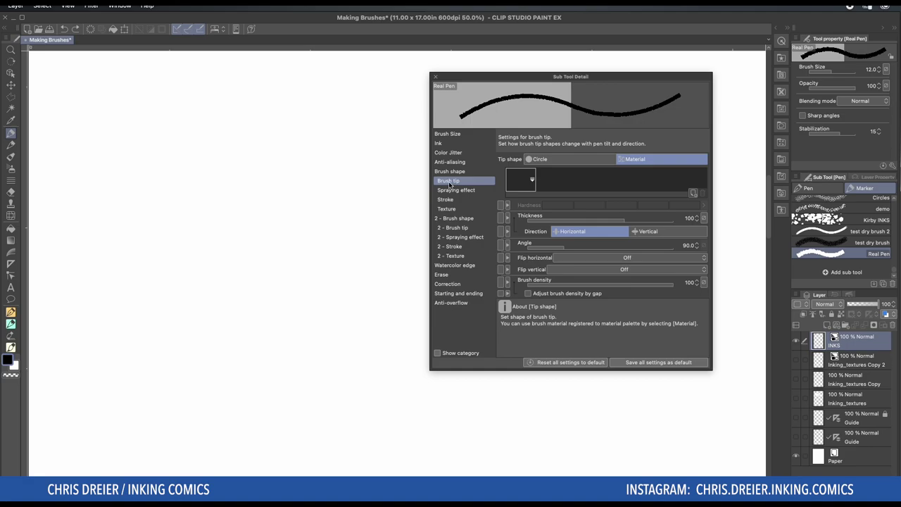
Make the brush tip's thickness respond to pen pressure in its Thickness Dynamics.
{"action": "left_click", "coordinate": [703, 218]}
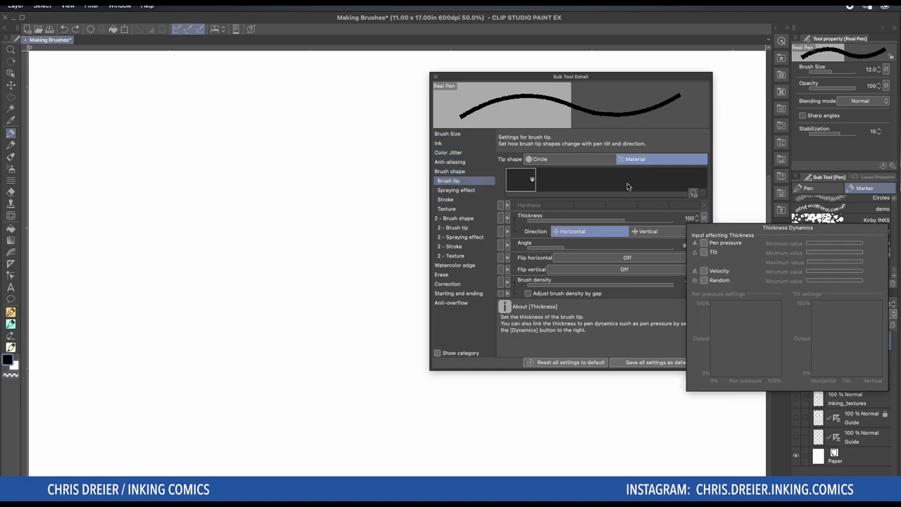
{"action": "left_click", "coordinate": [704, 243]}
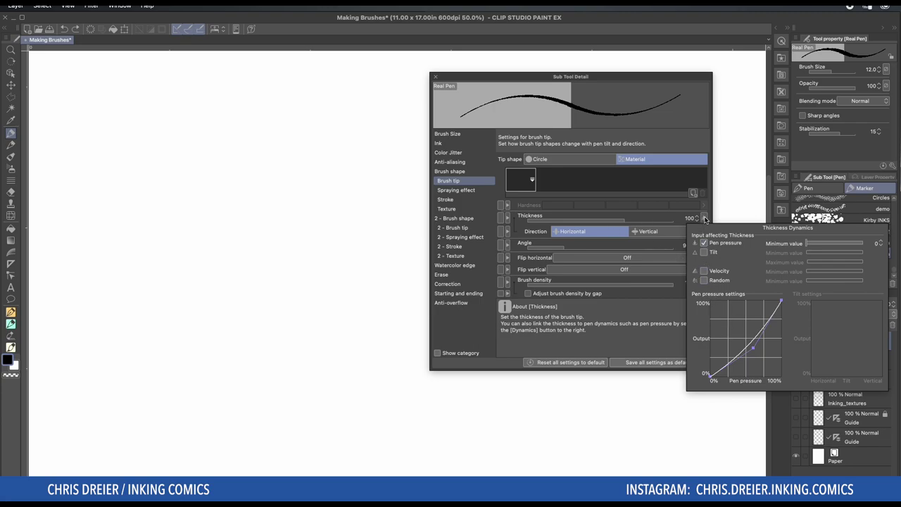
Reshape the Thickness pen pressure curve to rise steeply at light pressure and set its minimum value to 24.
{"action": "left_click_drag", "start_coordinate": [752, 348], "coordinate": [718, 302]}
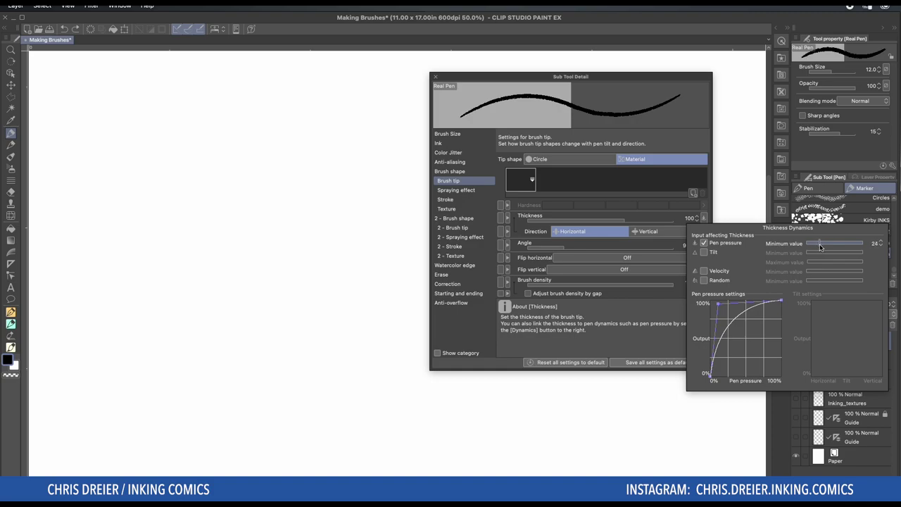
{"action": "left_click", "coordinate": [819, 244]}
{"action": "left_click", "coordinate": [342, 229]}
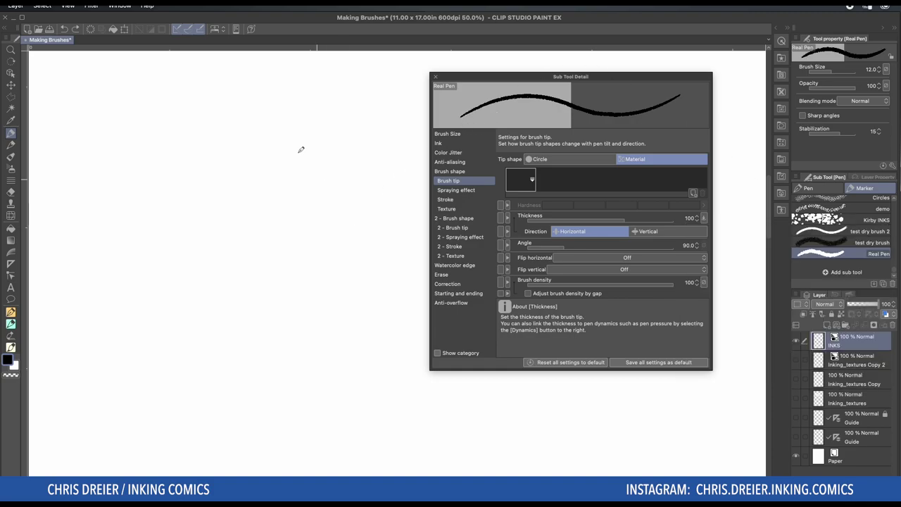
Draw five slanted test strokes with the Real Pen on the INKS layer and undo them.
{"action": "left_click_drag", "start_coordinate": [299, 167], "coordinate": [325, 242]}
{"action": "left_click_drag", "start_coordinate": [333, 157], "coordinate": [333, 188]}
{"action": "left_click_drag", "start_coordinate": [332, 274], "coordinate": [328, 295]}
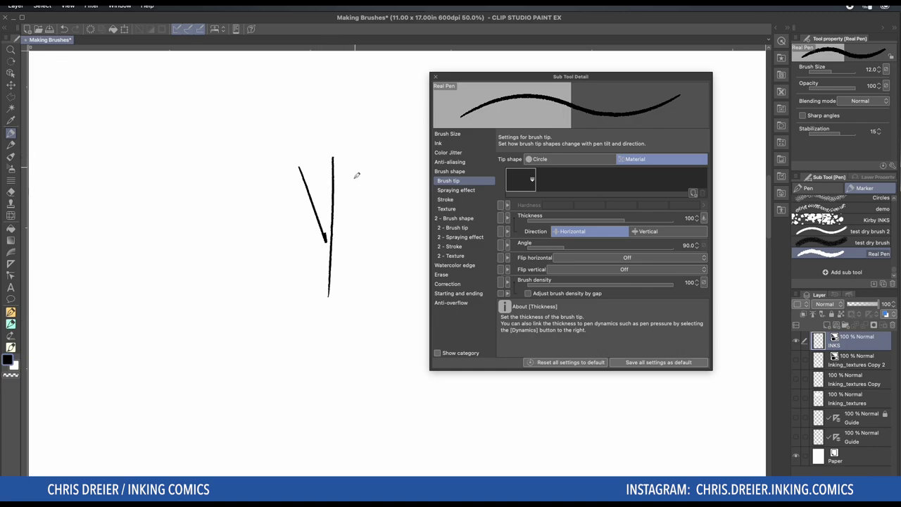
{"action": "left_click_drag", "start_coordinate": [354, 190], "coordinate": [339, 312]}
{"action": "mouse_move", "coordinate": [373, 201]}
{"action": "left_mouse_down"}
{"action": "mouse_move", "coordinate": [344, 322]}
{"action": "mouse_move", "coordinate": [268, 180]}
{"action": "left_mouse_up"}
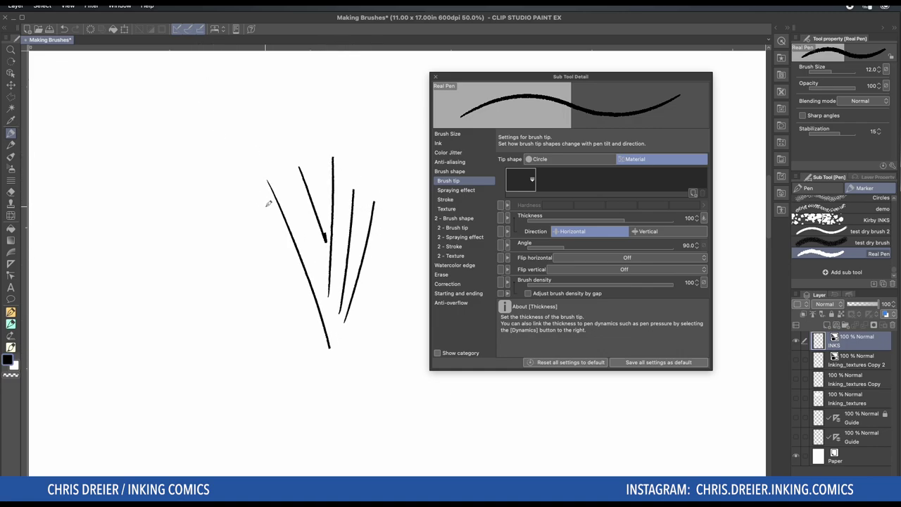
{"action": "key", "text": "super+z"}
{"action": "key", "text": "super+z"}
{"action": "key", "text": "super+z"}
{"action": "key", "text": "super+z"}
{"action": "key", "text": "super+z"}
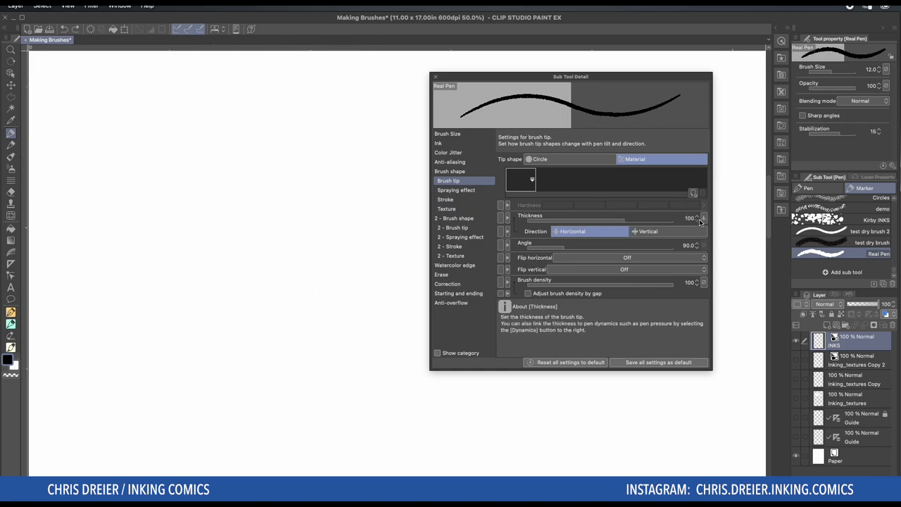
Fine-tune the Thickness Dynamics by adjusting the minimum value and slightly lowering the upper control point of the pen pressure curve.
{"action": "left_click", "coordinate": [704, 219]}
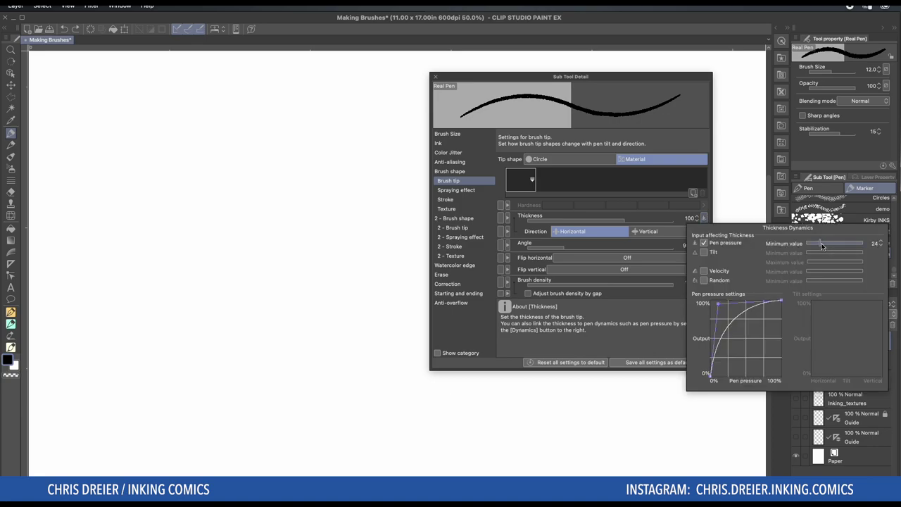
{"action": "left_click", "coordinate": [820, 244]}
{"action": "left_click_drag", "start_coordinate": [717, 303], "coordinate": [720, 308]}
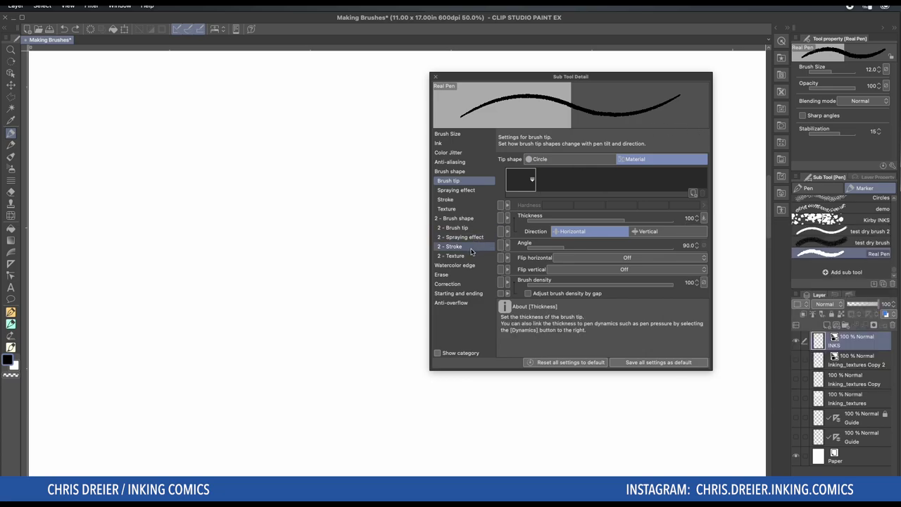
Make the brush size respond to velocity in its Brush Size Dynamics, with a low minimum value.
{"action": "left_click", "coordinate": [449, 133]}
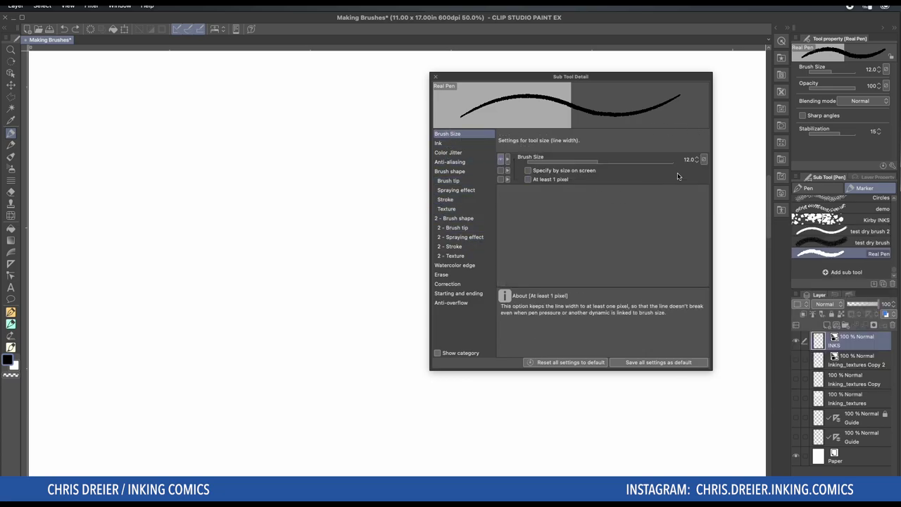
{"action": "left_click", "coordinate": [704, 159]}
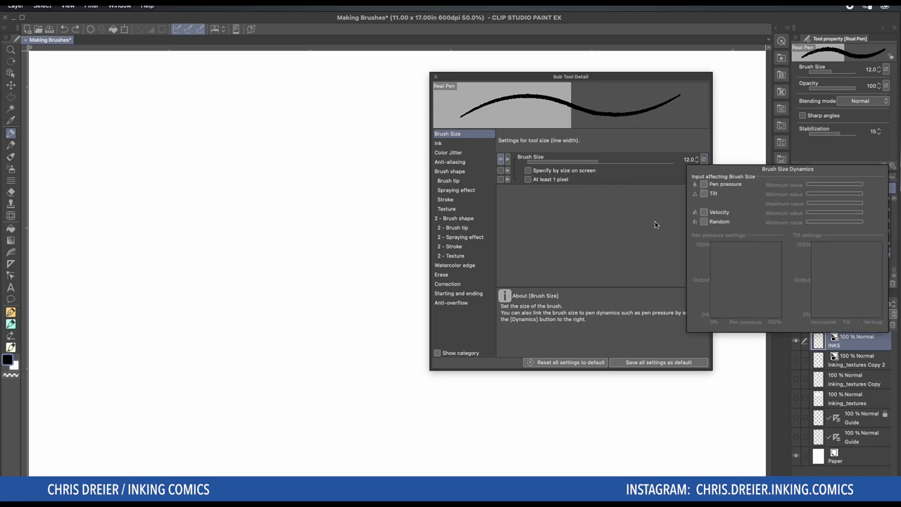
{"action": "left_click", "coordinate": [705, 213]}
{"action": "left_click_drag", "start_coordinate": [806, 212], "coordinate": [815, 215]}
Draw three long vertical test strokes to try out the velocity-driven brush size.
{"action": "left_click", "coordinate": [350, 246]}
{"action": "left_click_drag", "start_coordinate": [313, 187], "coordinate": [314, 348]}
{"action": "mouse_move", "coordinate": [353, 143]}
{"action": "left_mouse_down"}
{"action": "mouse_move", "coordinate": [361, 253]}
{"action": "mouse_move", "coordinate": [350, 400]}
{"action": "left_mouse_up"}
{"action": "left_click_drag", "start_coordinate": [380, 178], "coordinate": [363, 404]}
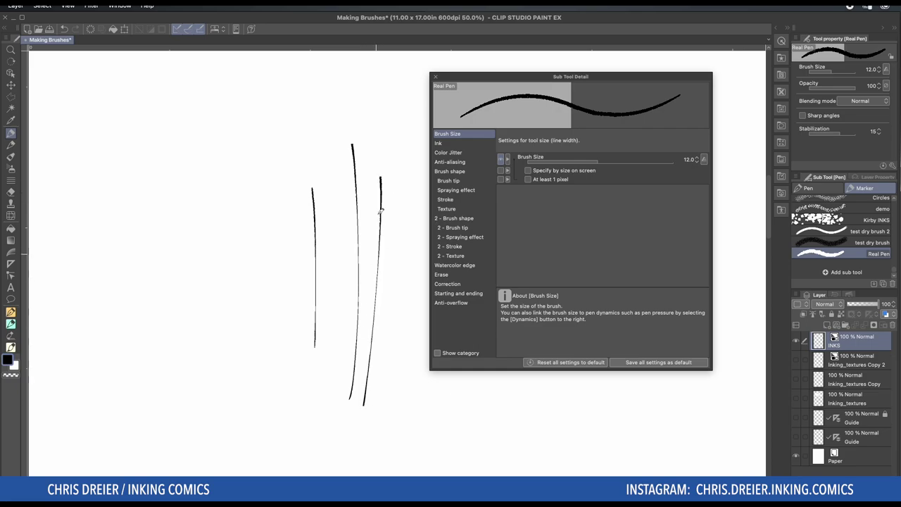
Set the Brush Size velocity minimum value to 40 and draw five long curved test strokes.
{"action": "left_click", "coordinate": [705, 159]}
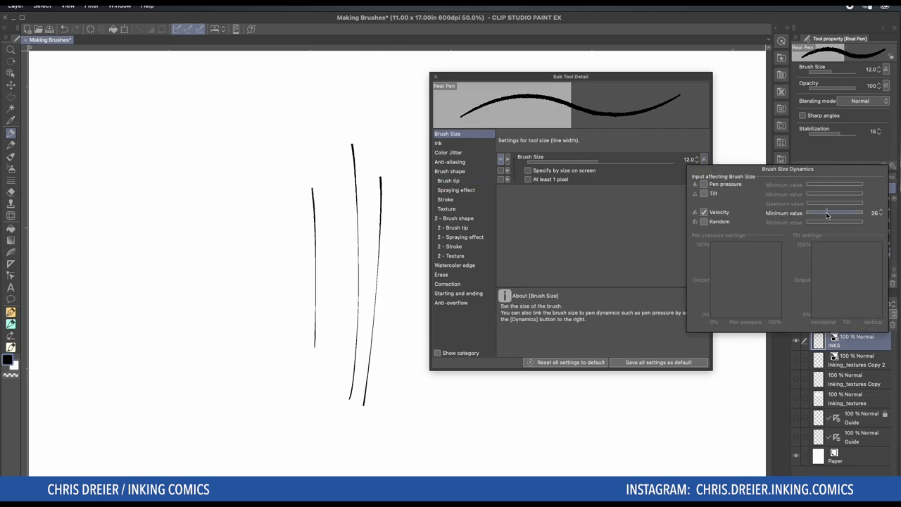
{"action": "left_click_drag", "start_coordinate": [335, 139], "coordinate": [330, 396]}
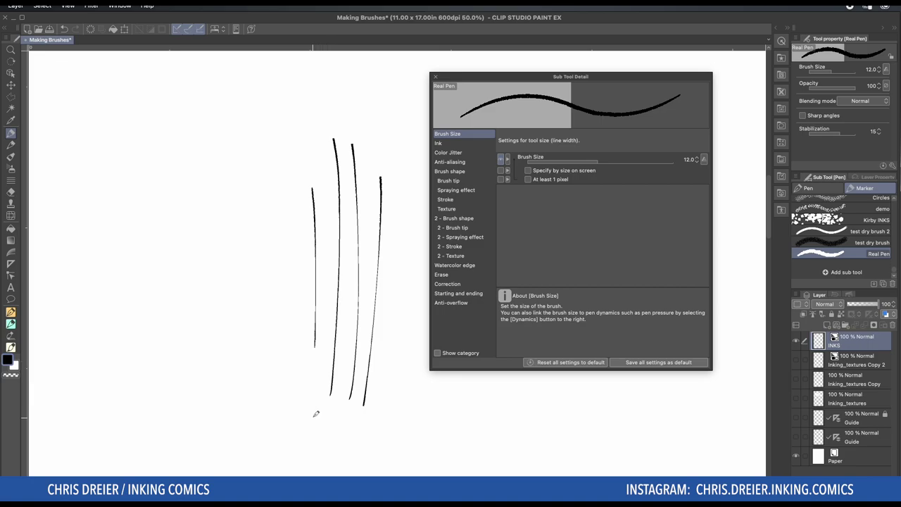
{"action": "left_click_drag", "start_coordinate": [313, 127], "coordinate": [323, 380]}
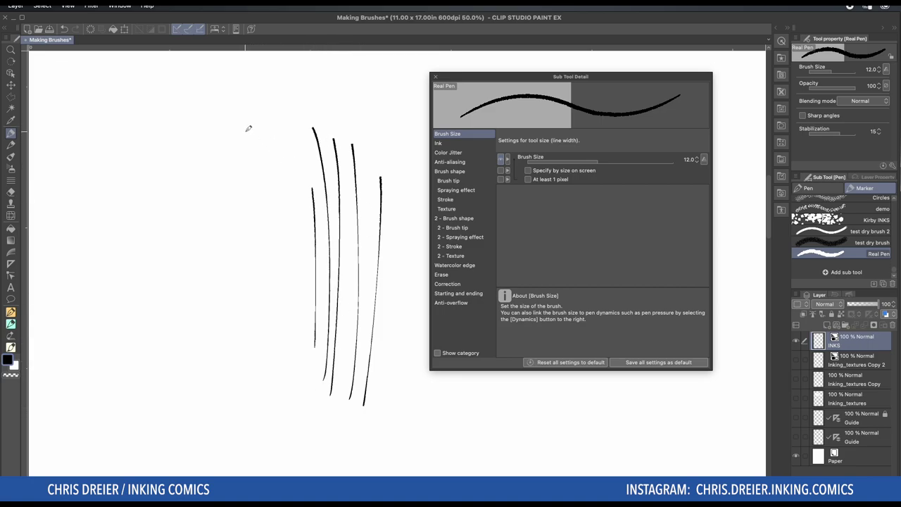
{"action": "mouse_move", "coordinate": [220, 102]}
{"action": "left_mouse_down"}
{"action": "mouse_move", "coordinate": [271, 312]}
{"action": "mouse_move", "coordinate": [259, 384]}
{"action": "left_mouse_up"}
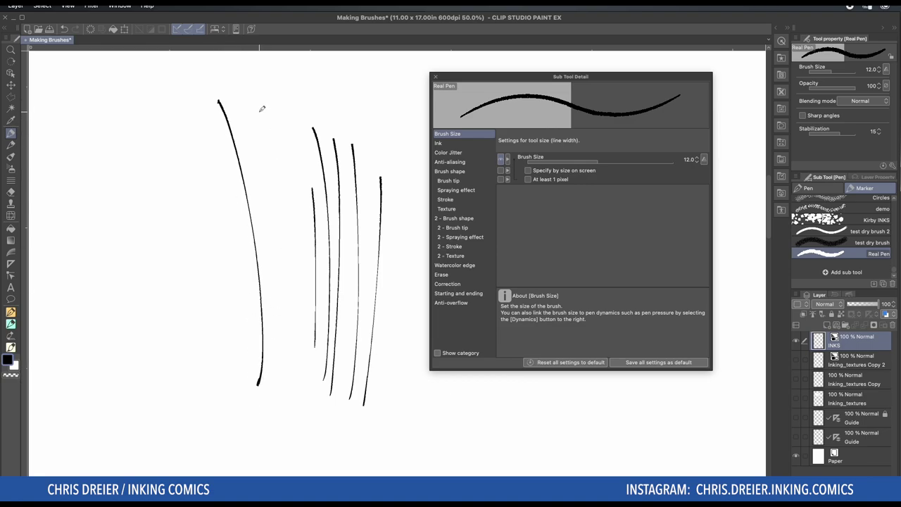
{"action": "left_click_drag", "start_coordinate": [260, 111], "coordinate": [280, 368]}
{"action": "left_click_drag", "start_coordinate": [274, 106], "coordinate": [288, 408]}
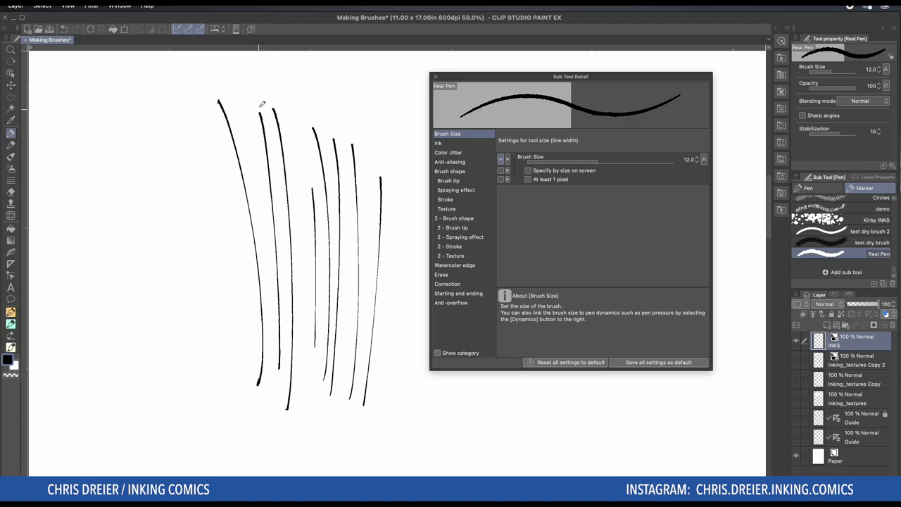
Change the Brush Size velocity minimum value again and draw two long test strokes beside the earlier ones.
{"action": "left_click", "coordinate": [704, 159]}
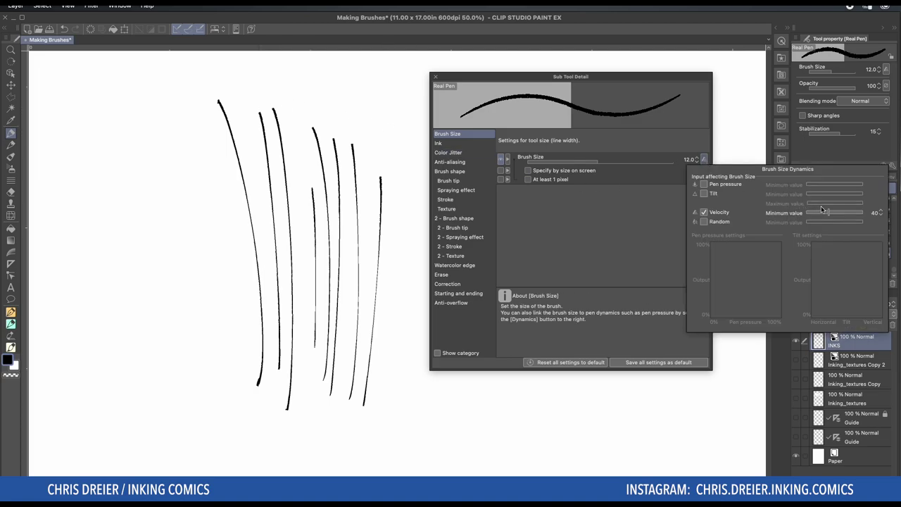
{"action": "left_click", "coordinate": [216, 130]}
{"action": "left_click_drag", "start_coordinate": [210, 120], "coordinate": [227, 383]}
{"action": "left_click_drag", "start_coordinate": [198, 136], "coordinate": [204, 408]}
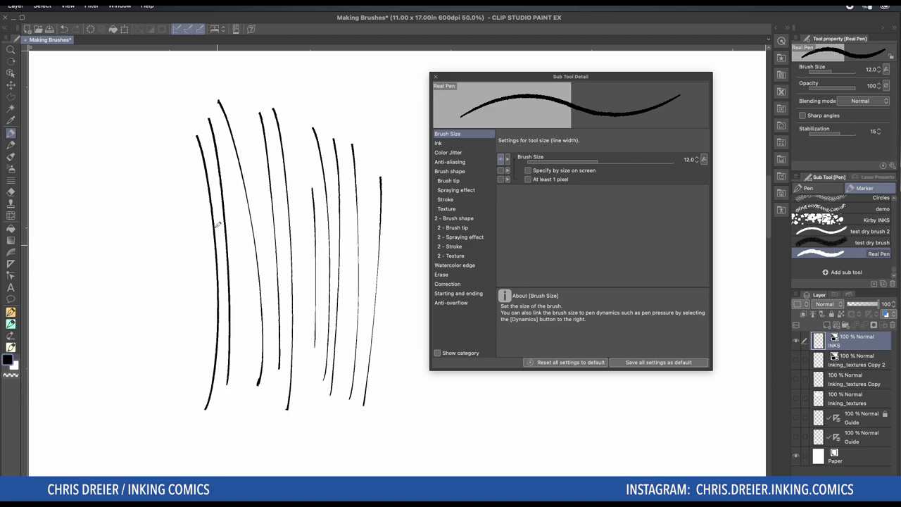
Set the Brush Size velocity minimum value to about 53.
{"action": "left_click", "coordinate": [705, 159]}
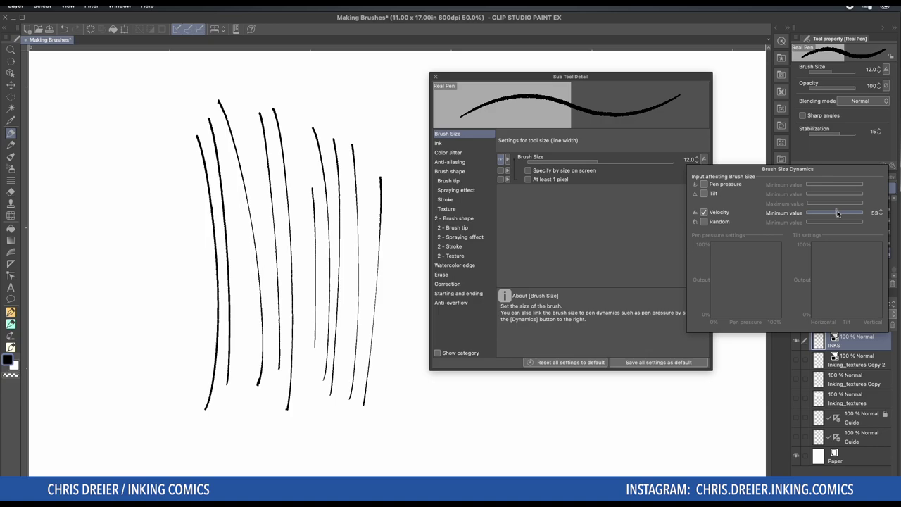
{"action": "left_click", "coordinate": [247, 128]}
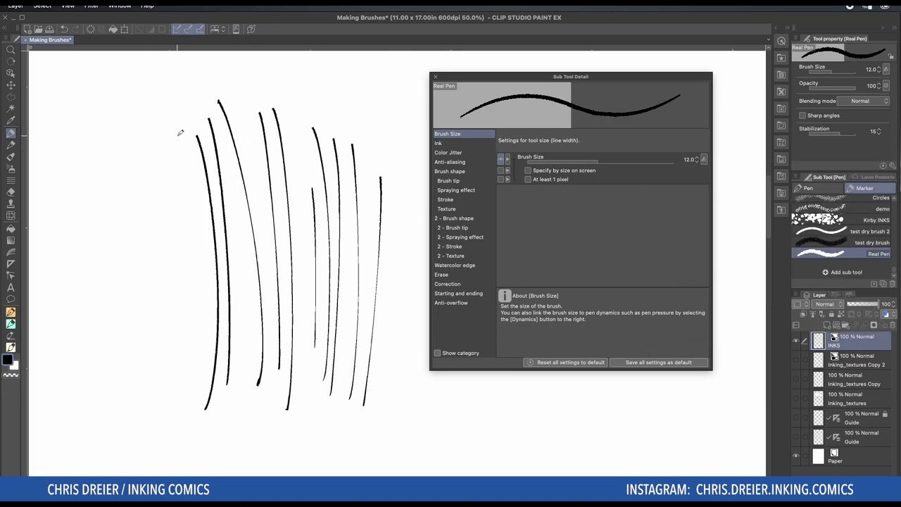
Draw a series of quick test strokes on both sides of the earlier lines and clear the INKS layer.
{"action": "left_click_drag", "start_coordinate": [177, 133], "coordinate": [168, 382]}
{"action": "left_click_drag", "start_coordinate": [391, 111], "coordinate": [365, 387]}
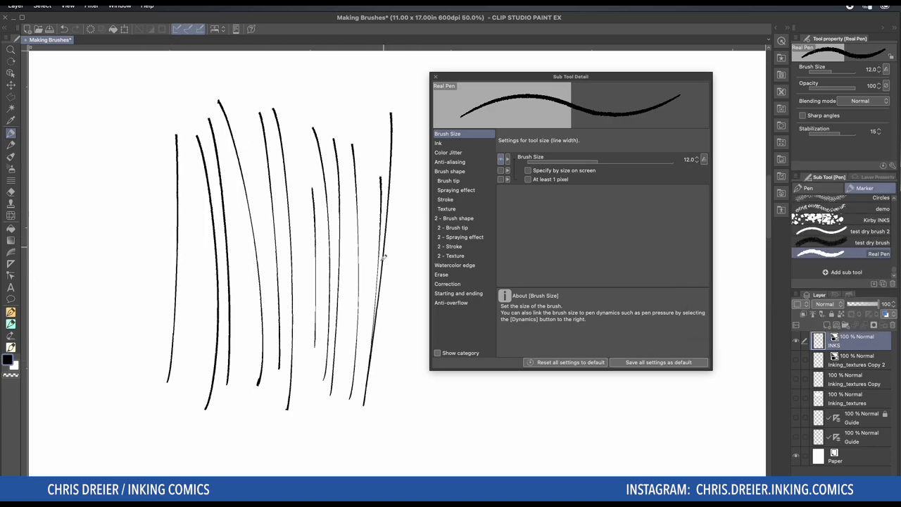
{"action": "left_click_drag", "start_coordinate": [403, 198], "coordinate": [367, 399]}
{"action": "left_click_drag", "start_coordinate": [413, 205], "coordinate": [384, 391]}
{"action": "left_click_drag", "start_coordinate": [418, 205], "coordinate": [392, 377]}
{"action": "left_click_drag", "start_coordinate": [422, 261], "coordinate": [386, 436]}
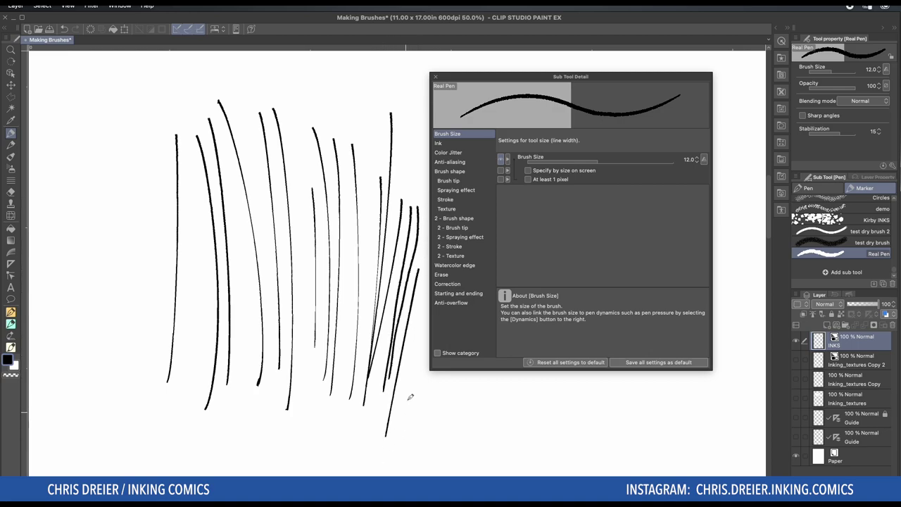
{"action": "left_click_drag", "start_coordinate": [190, 271], "coordinate": [178, 118]}
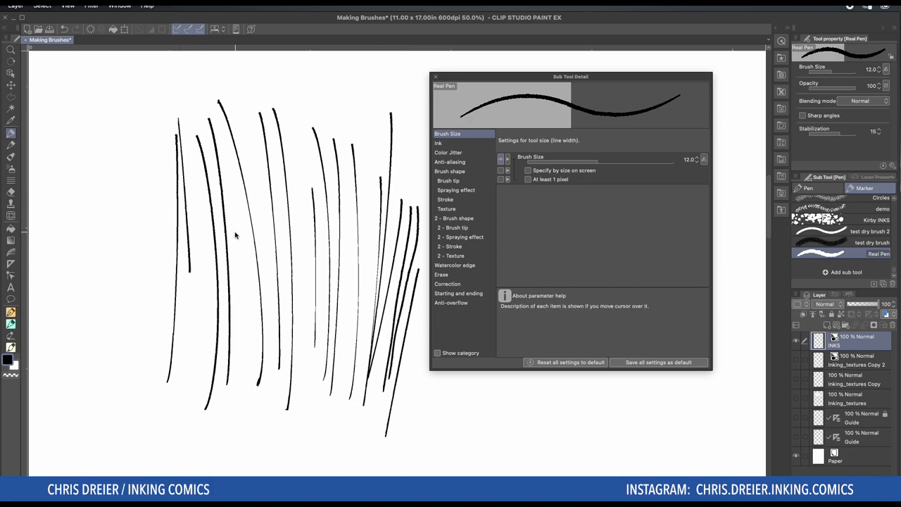
{"action": "key", "text": "Delete"}
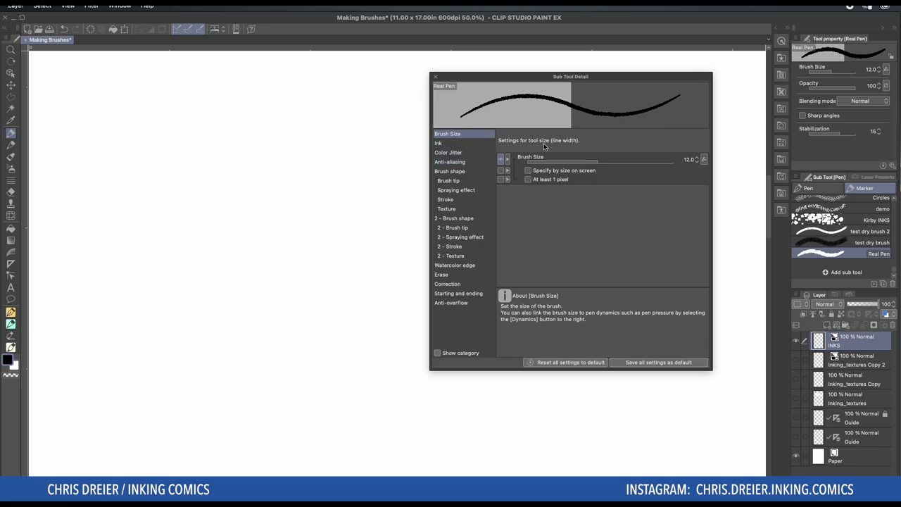
Show the brush tip settings, draw long and short overlapping test strokes on the INKS layer, and clear them all.
{"action": "left_click", "coordinate": [448, 181]}
{"action": "left_click_drag", "start_coordinate": [328, 114], "coordinate": [303, 386]}
{"action": "mouse_move", "coordinate": [333, 104]}
{"action": "left_mouse_down"}
{"action": "mouse_move", "coordinate": [303, 425]}
{"action": "mouse_move", "coordinate": [343, 117]}
{"action": "mouse_move", "coordinate": [323, 443]}
{"action": "left_mouse_up"}
{"action": "mouse_move", "coordinate": [307, 96]}
{"action": "left_mouse_down"}
{"action": "mouse_move", "coordinate": [280, 126]}
{"action": "mouse_move", "coordinate": [324, 446]}
{"action": "left_mouse_up"}
{"action": "left_click_drag", "start_coordinate": [257, 124], "coordinate": [281, 383]}
{"action": "left_click_drag", "start_coordinate": [239, 172], "coordinate": [240, 190]}
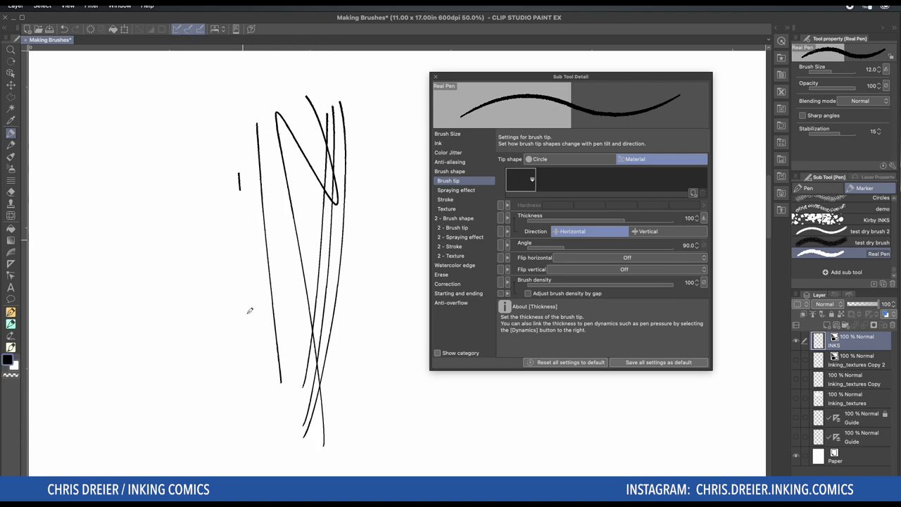
{"action": "left_click_drag", "start_coordinate": [250, 311], "coordinate": [253, 385]}
{"action": "left_click_drag", "start_coordinate": [221, 231], "coordinate": [224, 377]}
{"action": "left_click_drag", "start_coordinate": [373, 79], "coordinate": [314, 414]}
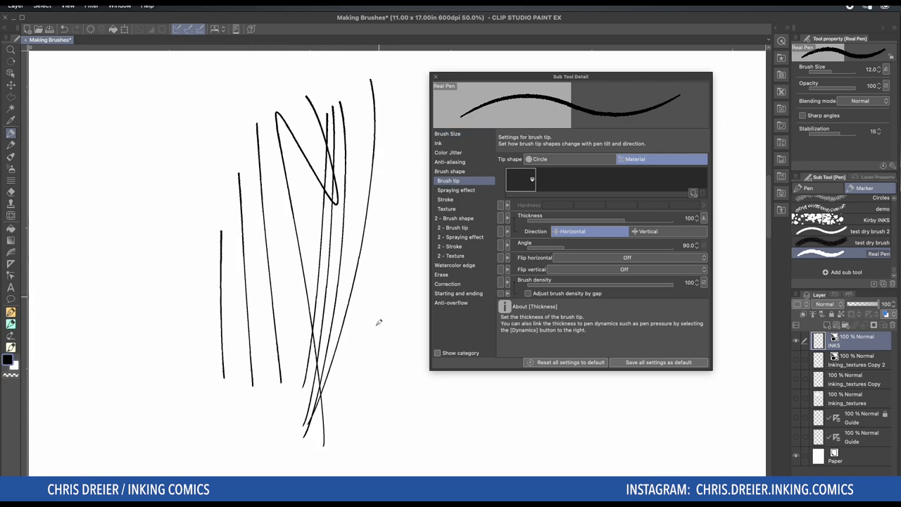
{"action": "left_click_drag", "start_coordinate": [385, 254], "coordinate": [368, 344]}
{"action": "left_click_drag", "start_coordinate": [398, 254], "coordinate": [381, 345]}
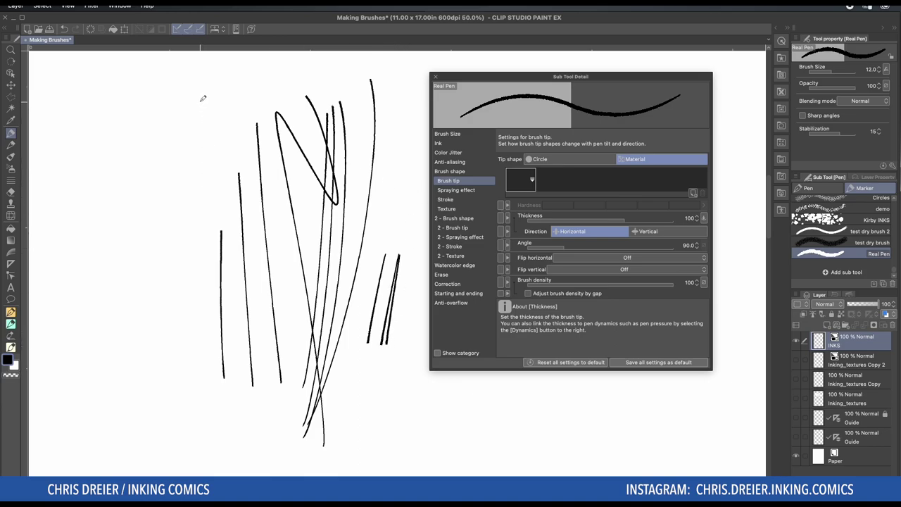
{"action": "left_click_drag", "start_coordinate": [200, 103], "coordinate": [183, 313]}
{"action": "left_click_drag", "start_coordinate": [203, 116], "coordinate": [199, 266]}
{"action": "left_click_drag", "start_coordinate": [216, 140], "coordinate": [205, 257]}
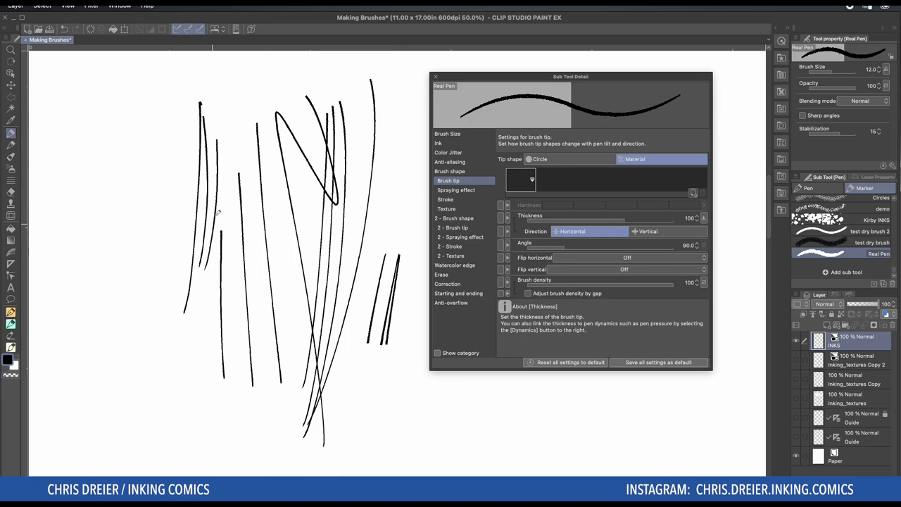
{"action": "key", "text": "Delete"}
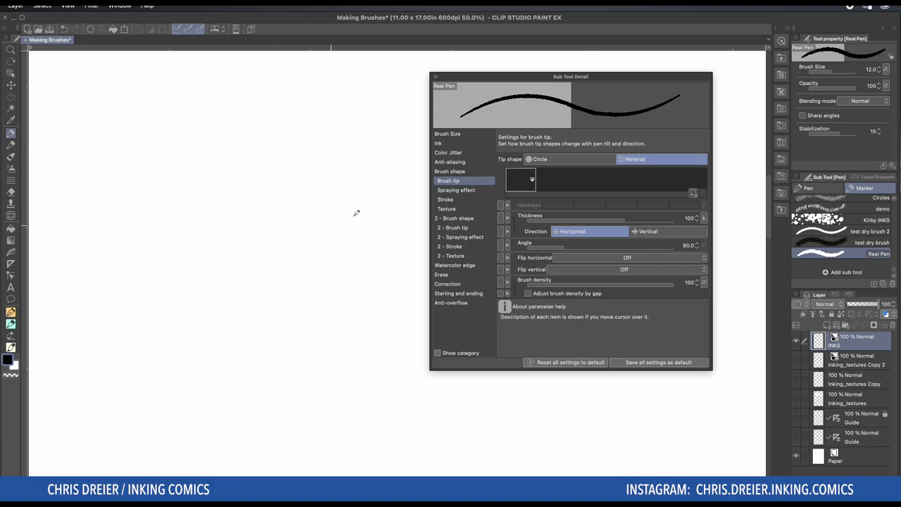
Zoom out to 25% at the page's upper corner and move the Sub Tool Detail window away from the drawing area.
{"action": "left_click_drag", "start_coordinate": [302, 184], "coordinate": [318, 191]}
{"action": "left_click_drag", "start_coordinate": [379, 146], "coordinate": [260, 214]}
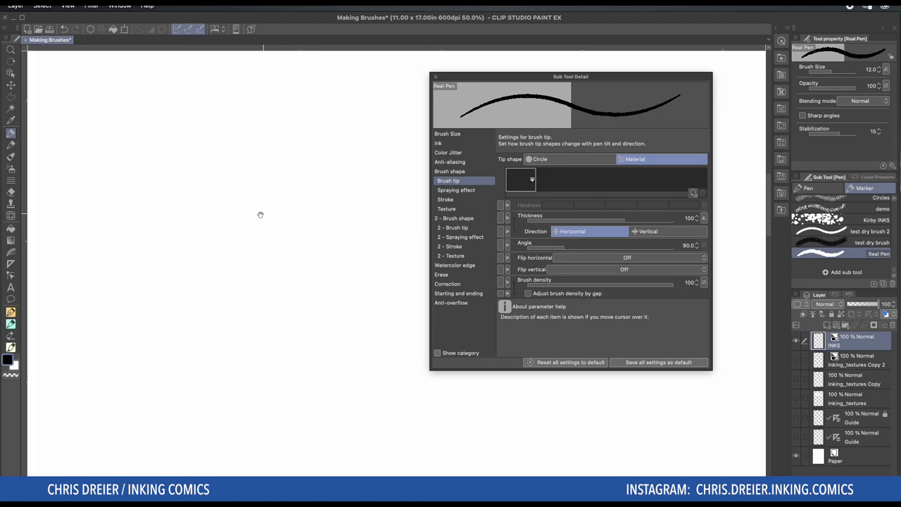
{"action": "left_click", "coordinate": [295, 187], "text": "alt"}
{"action": "left_click_drag", "start_coordinate": [279, 185], "coordinate": [254, 252]}
{"action": "scroll", "coordinate": [350, 155], "scroll_direction": "right", "scroll_amount": 2}
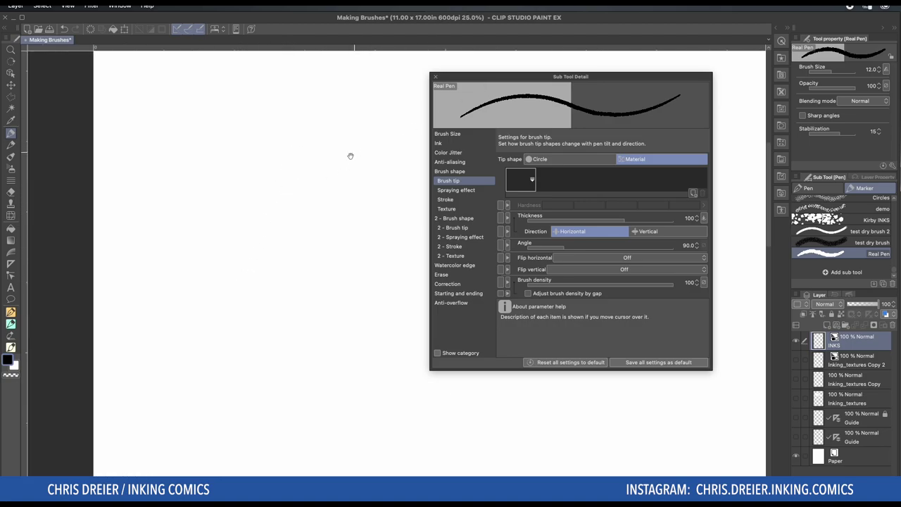
{"action": "scroll", "coordinate": [342, 209], "scroll_direction": "up", "scroll_amount": 2}
{"action": "left_click_drag", "start_coordinate": [473, 78], "coordinate": [544, 126]}
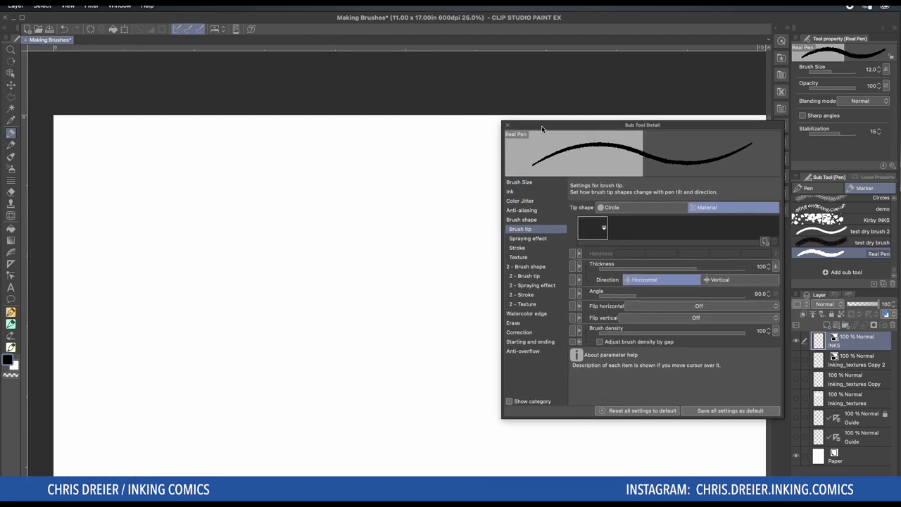